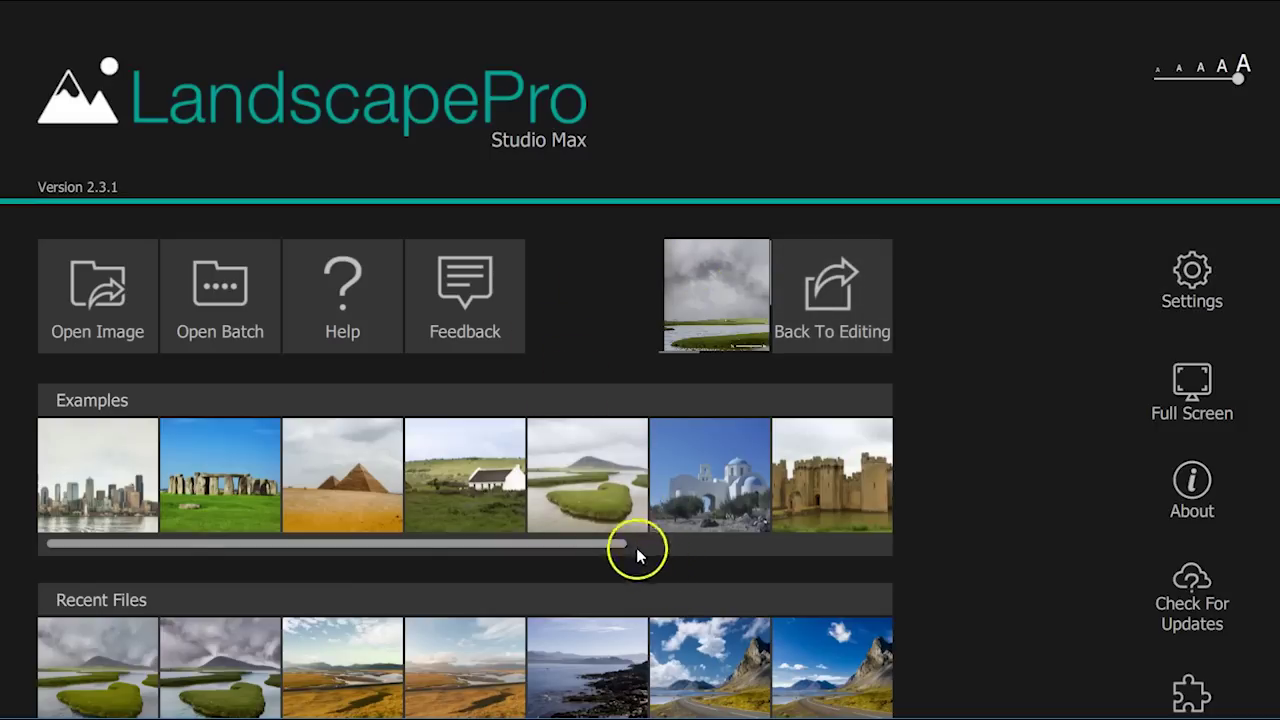
# - Open the grassy-island lake example, zoom out, and label the sky and lower-left water
pyautogui.click(608, 490)
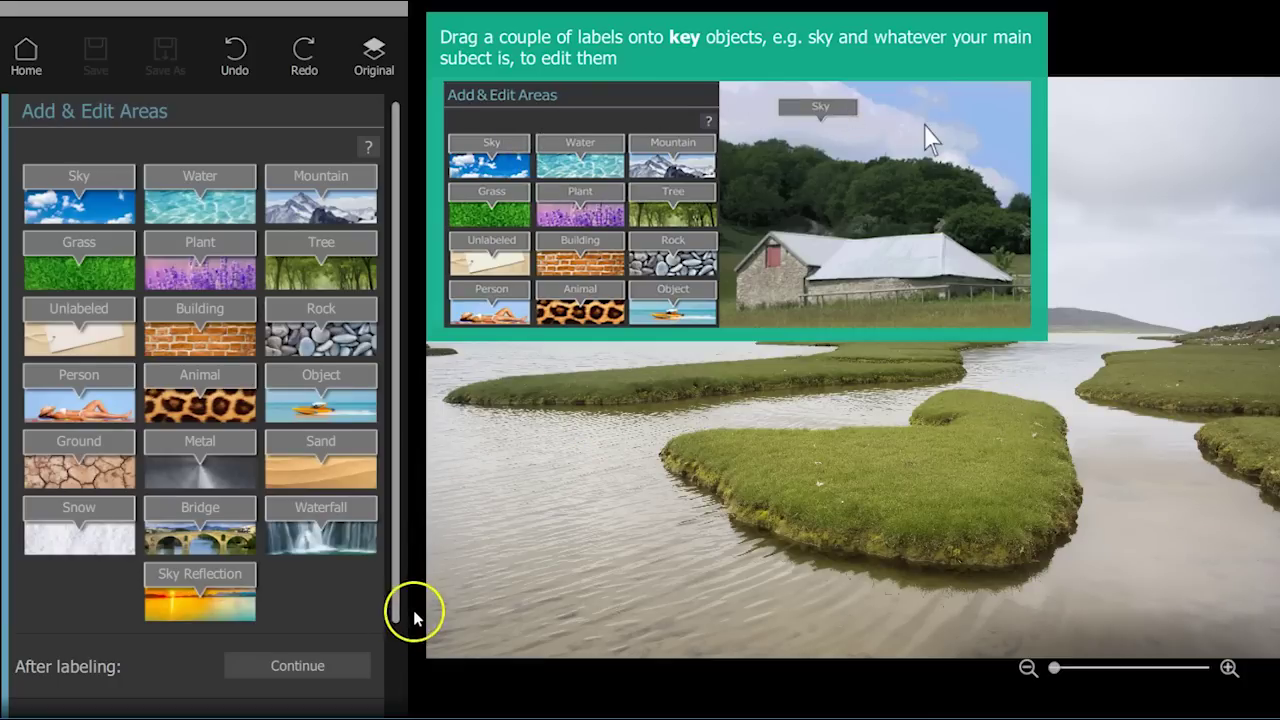
pyautogui.click(1028, 669)
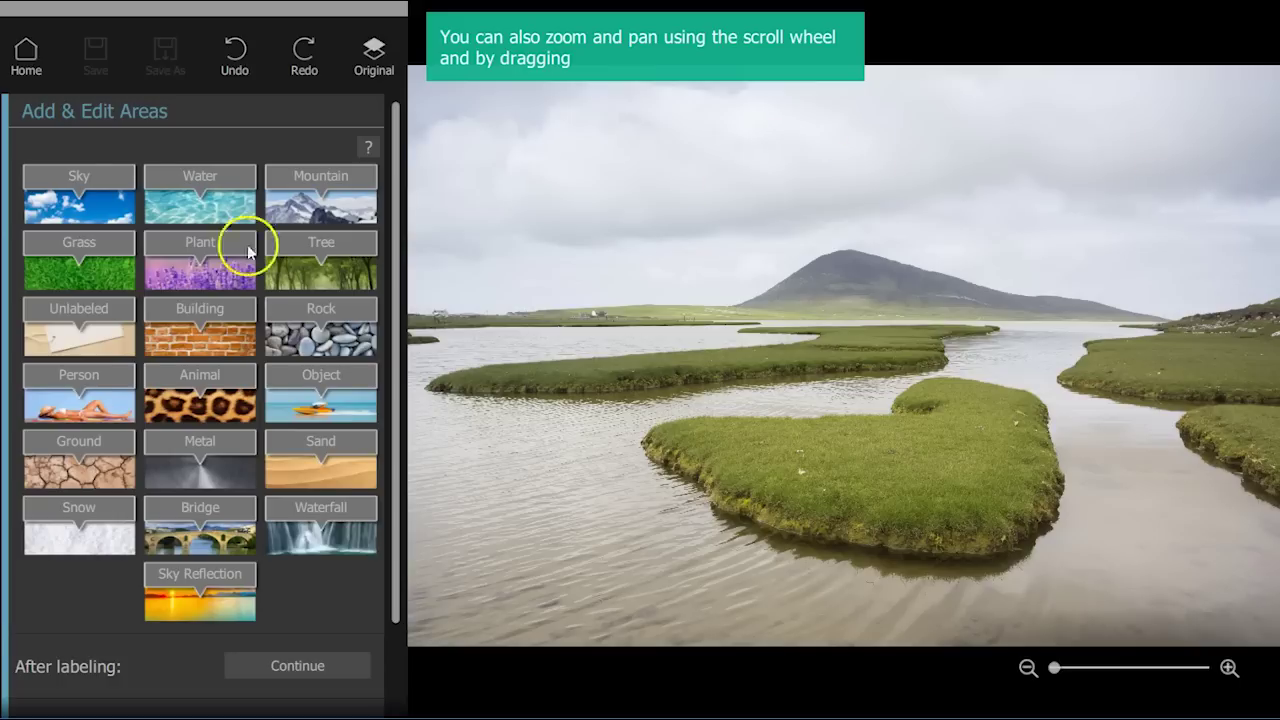
pyautogui.moveTo(89, 180)
pyautogui.mouseDown()
pyautogui.moveTo(757, 133)
pyautogui.moveTo(765, 156)
pyautogui.mouseUp()
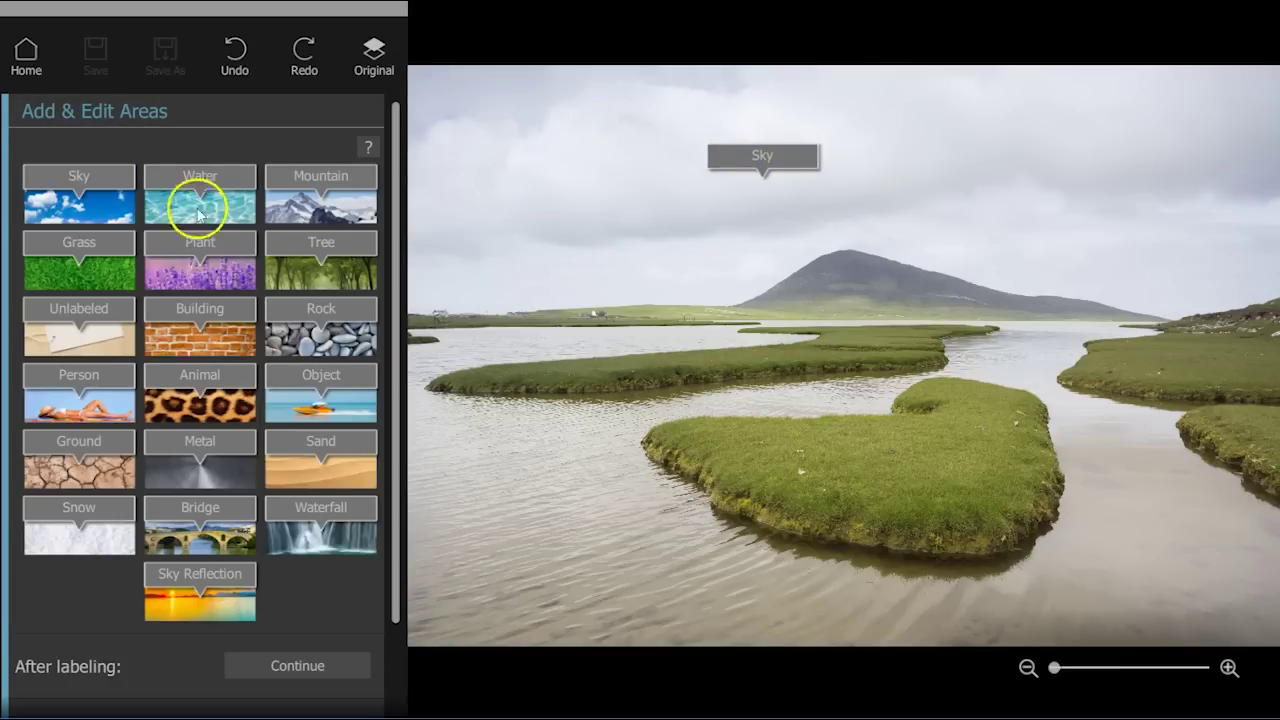
pyautogui.moveTo(212, 176); pyautogui.dragTo(492, 496)
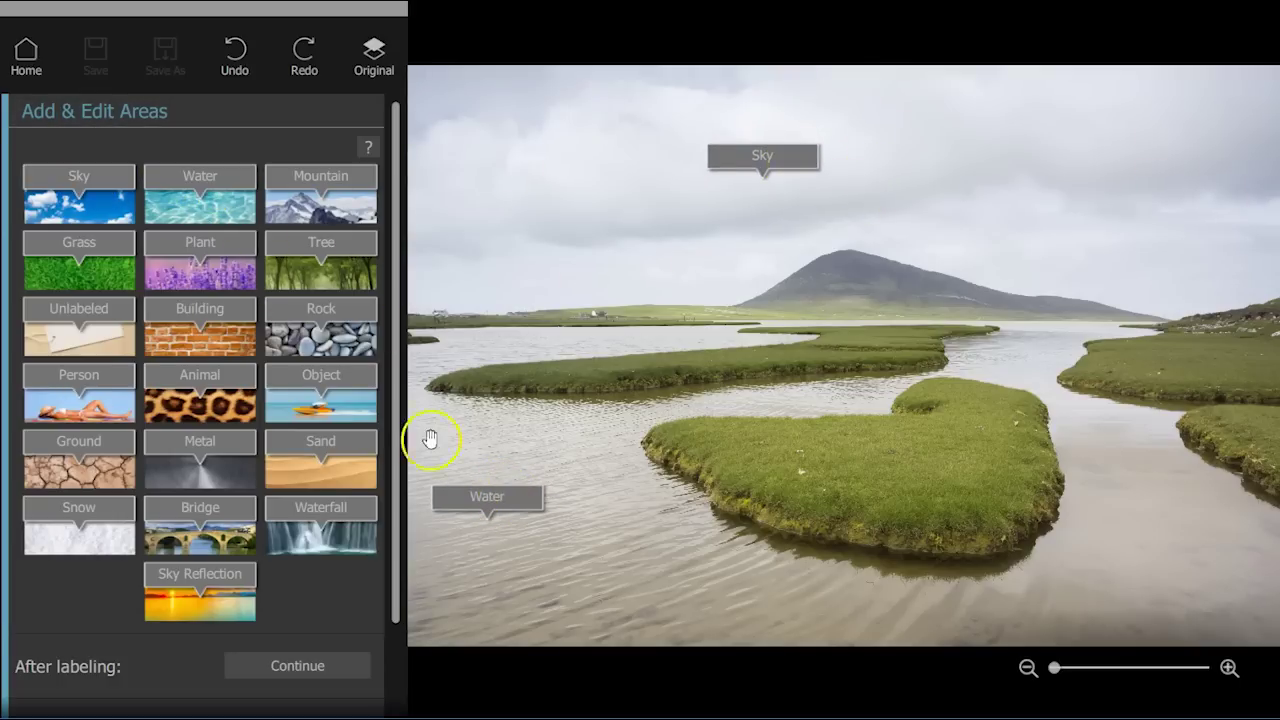
# - Label the mountain, the three grass islands and the two right-hand water channels
pyautogui.moveTo(95, 260); pyautogui.dragTo(895, 476)
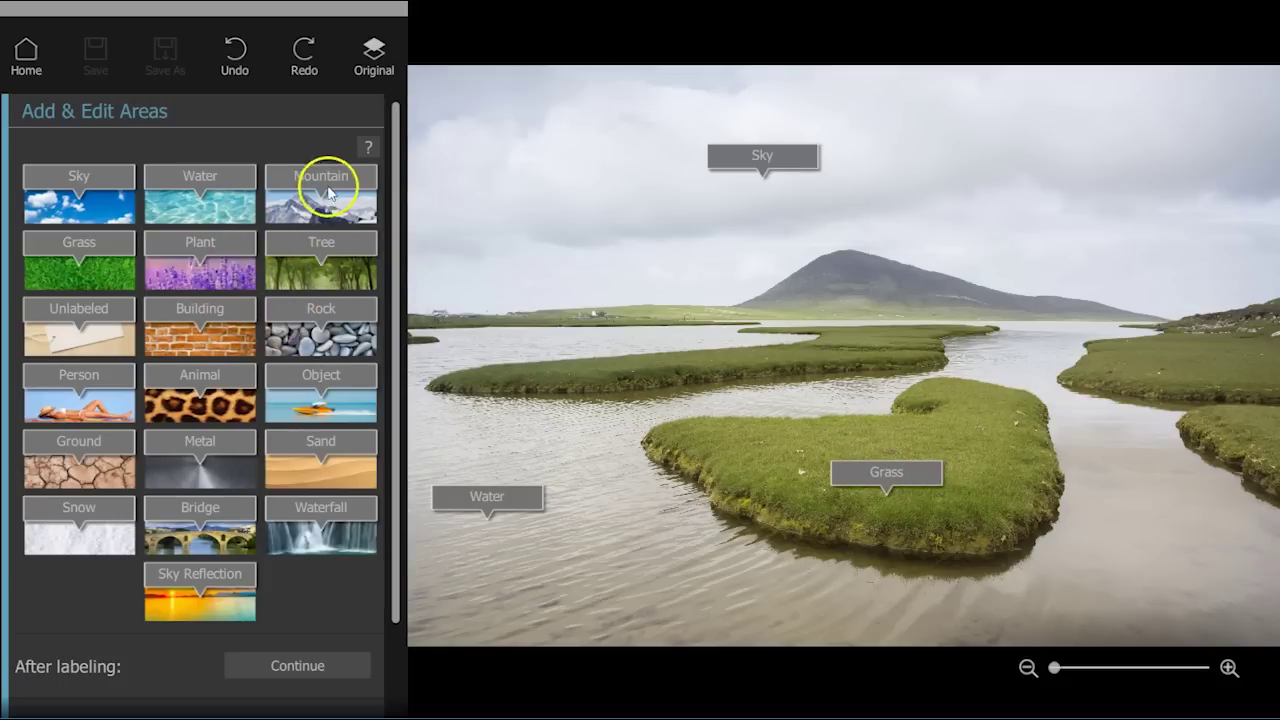
pyautogui.moveTo(328, 193); pyautogui.dragTo(872, 276)
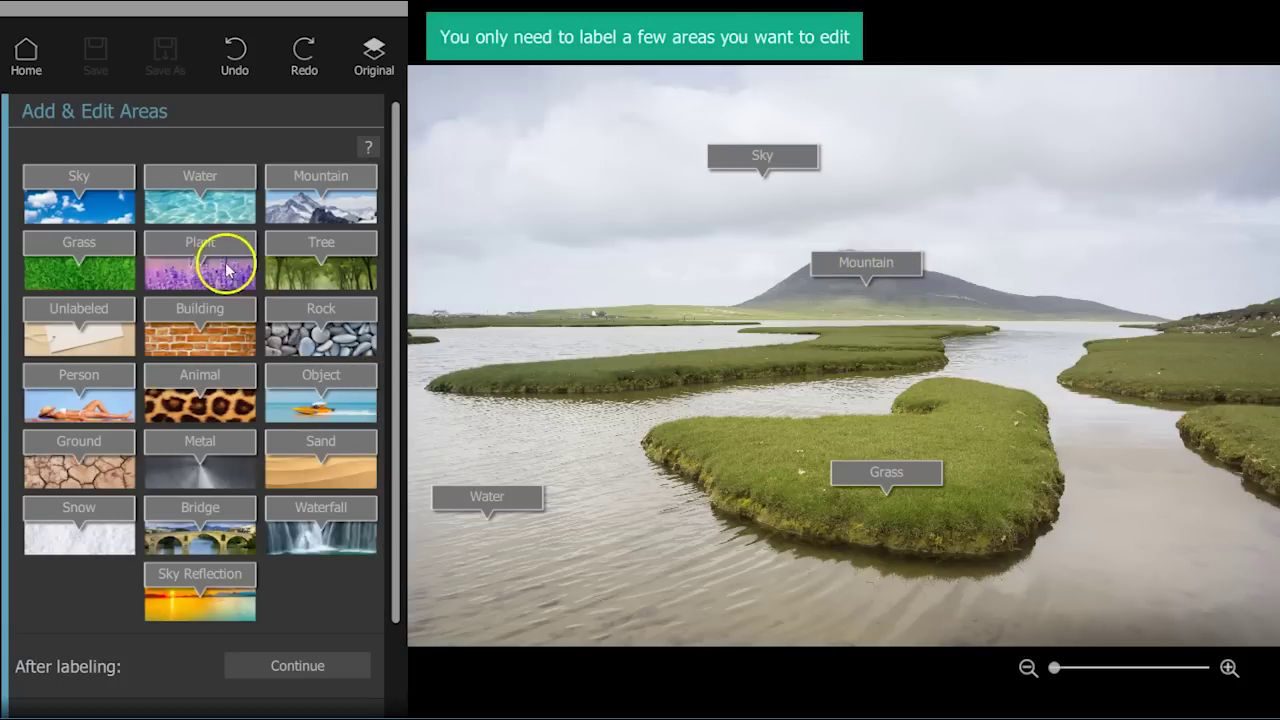
pyautogui.moveTo(96, 254); pyautogui.dragTo(700, 296)
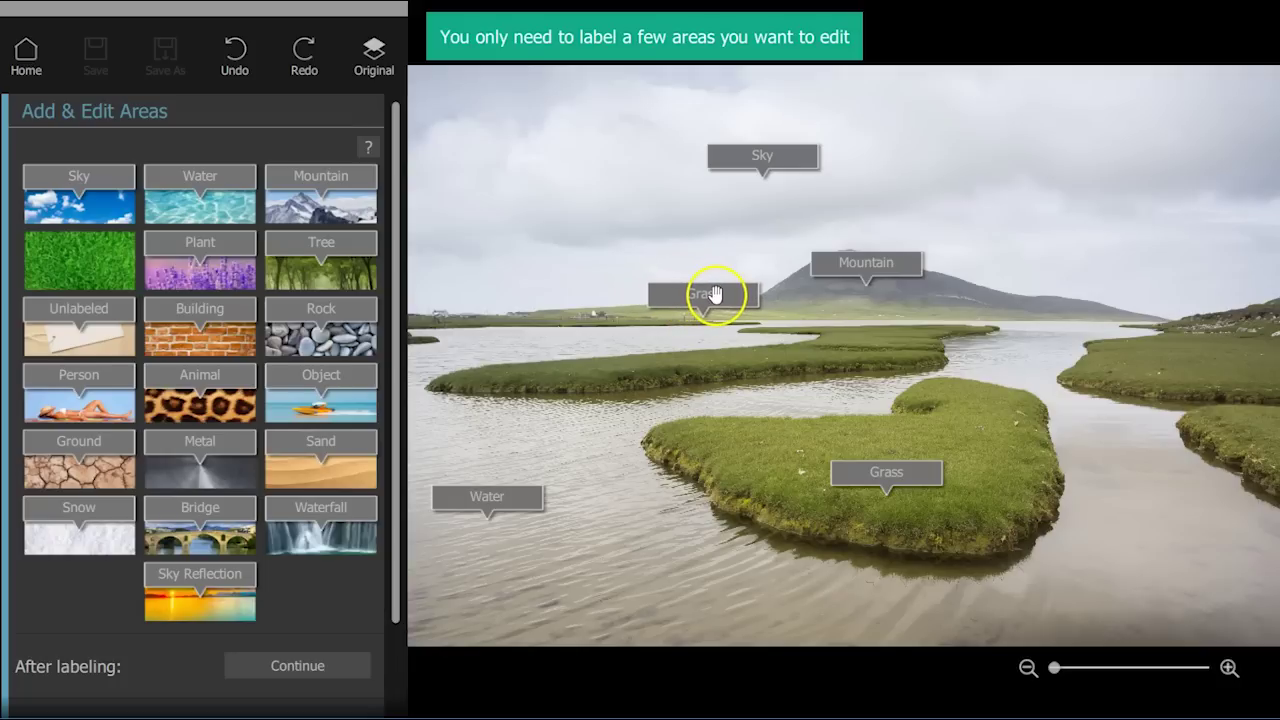
pyautogui.moveTo(700, 296); pyautogui.dragTo(712, 313)
pyautogui.moveTo(83, 252); pyautogui.dragTo(1193, 344)
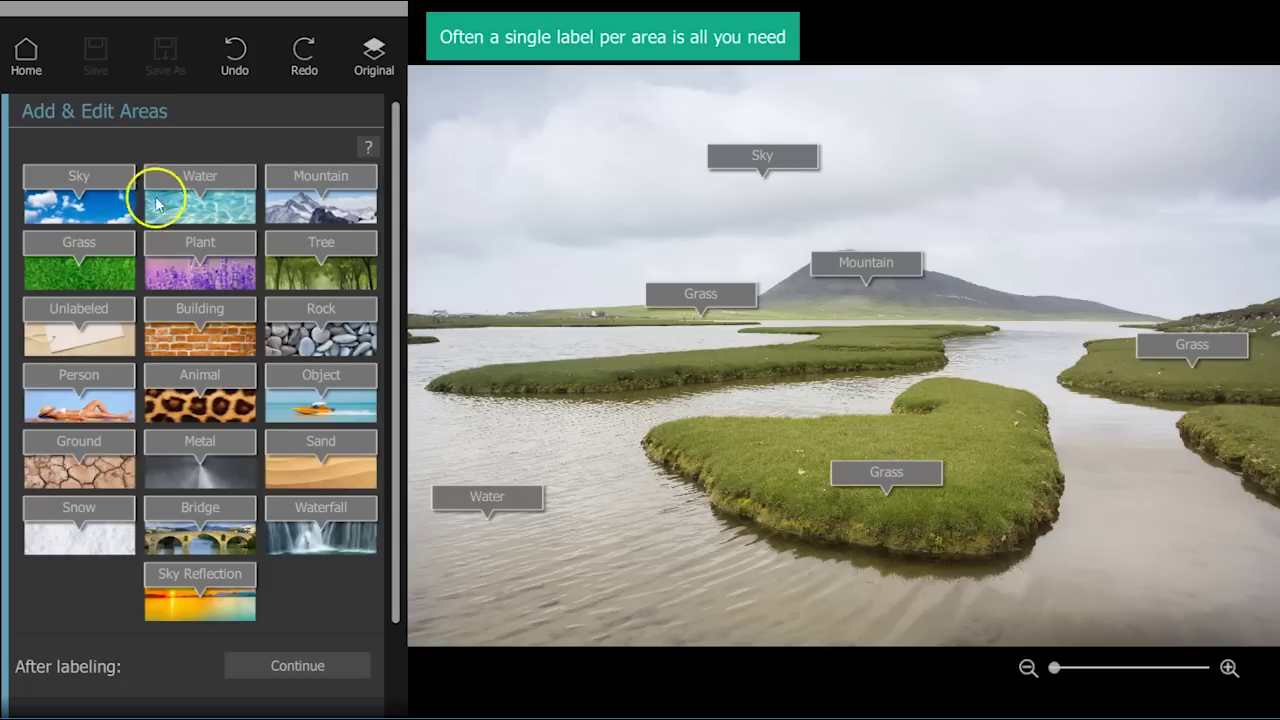
pyautogui.moveTo(214, 182); pyautogui.dragTo(1030, 370)
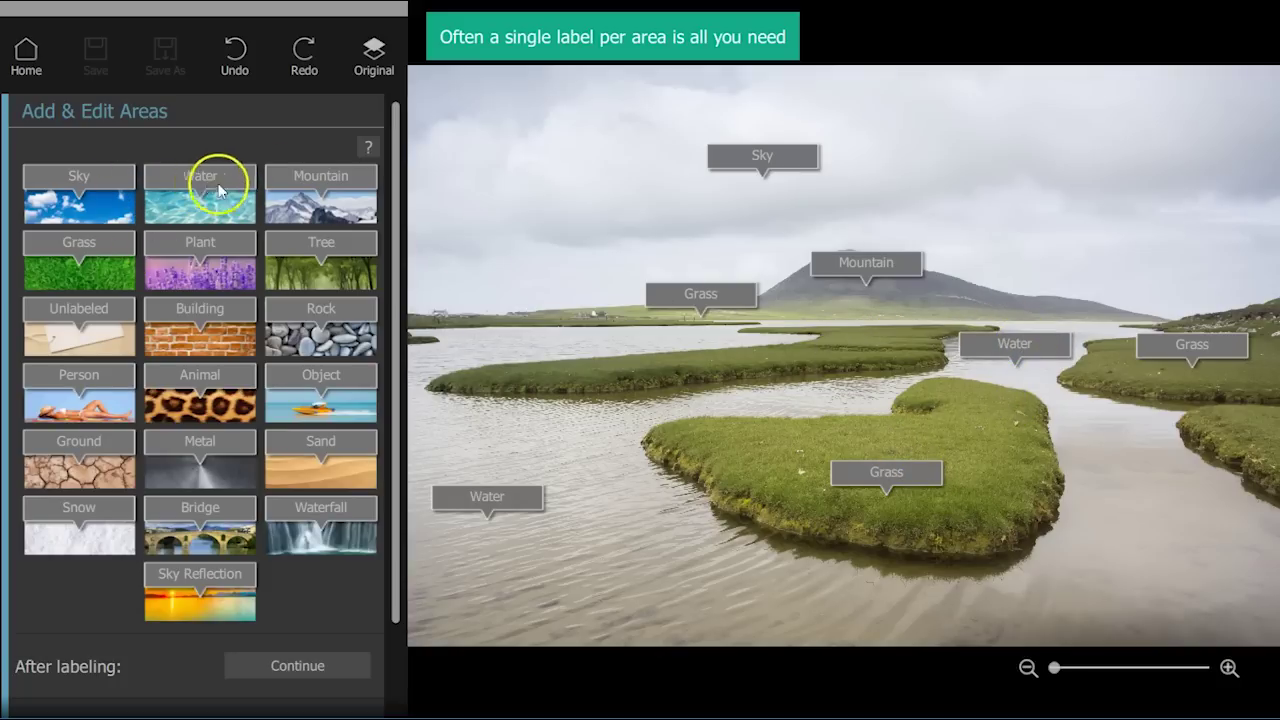
pyautogui.moveTo(218, 190); pyautogui.dragTo(1148, 530)
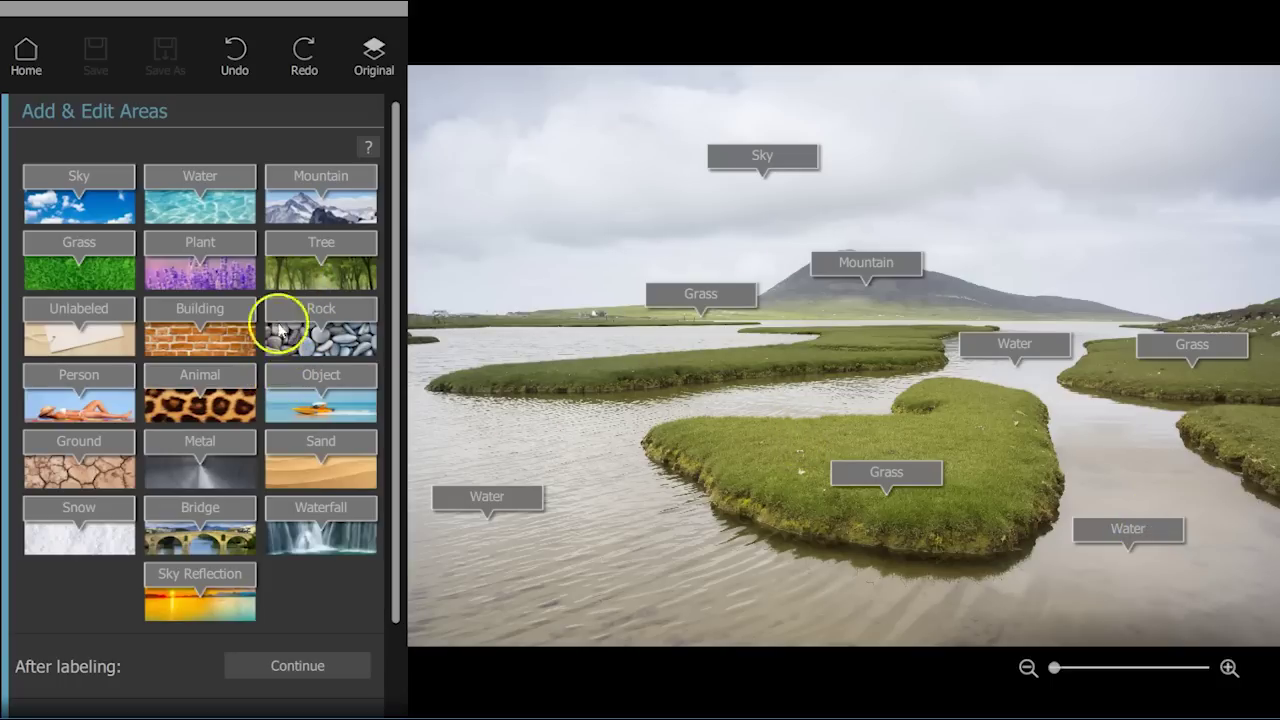
# - Generate the area masks and extend Water along the distant left shoreline strip
pyautogui.click(276, 678)
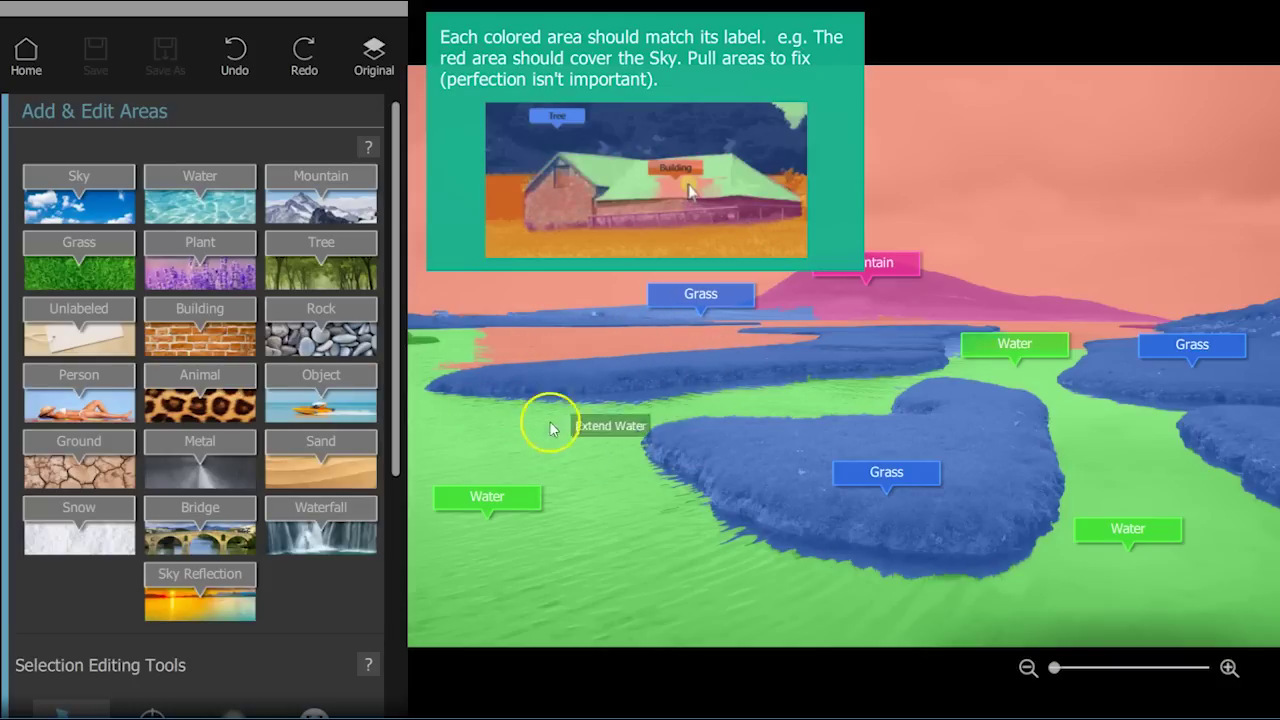
pyautogui.moveTo(443, 347); pyautogui.dragTo(487, 350)
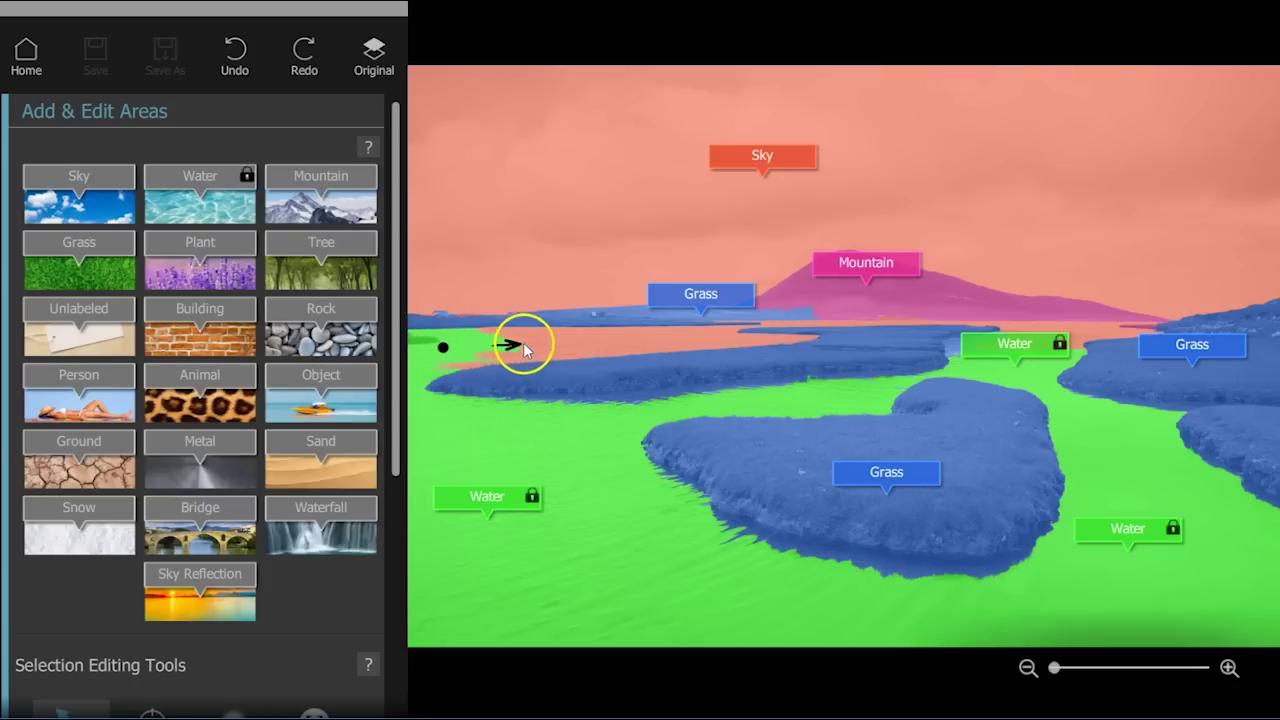
pyautogui.moveTo(487, 350); pyautogui.dragTo(805, 343)
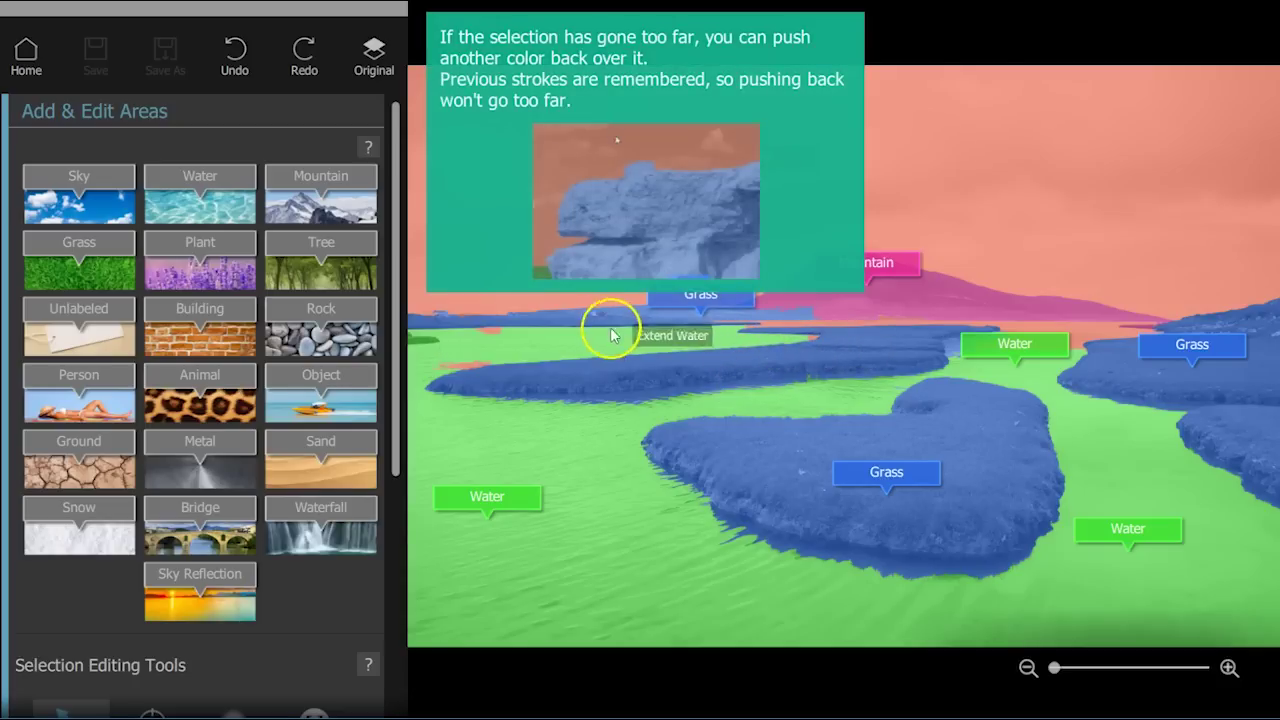
pyautogui.moveTo(425, 368)
pyautogui.mouseDown()
pyautogui.moveTo(466, 364)
pyautogui.moveTo(478, 335)
pyautogui.mouseUp()
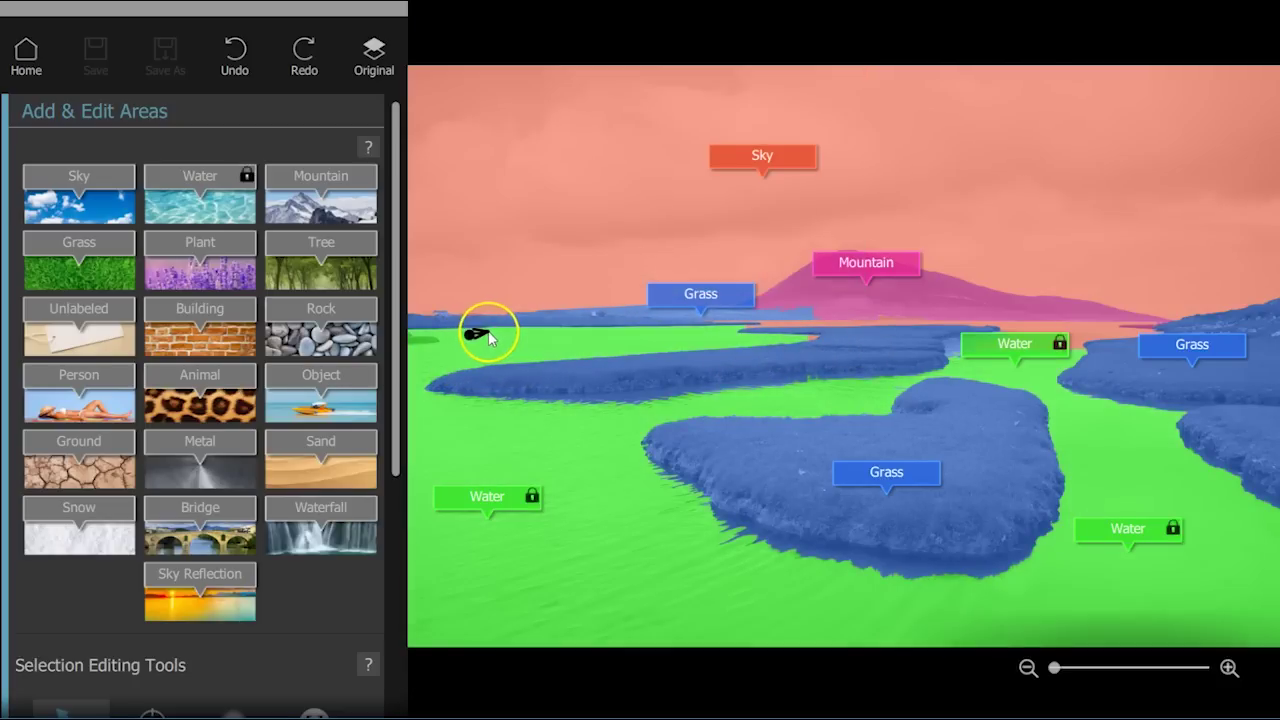
# - Lock the repositioned right Water label, turn the far-right water patch into grass, and touch up that shore
pyautogui.moveTo(986, 343); pyautogui.dragTo(1120, 337)
pyautogui.click(1058, 330)
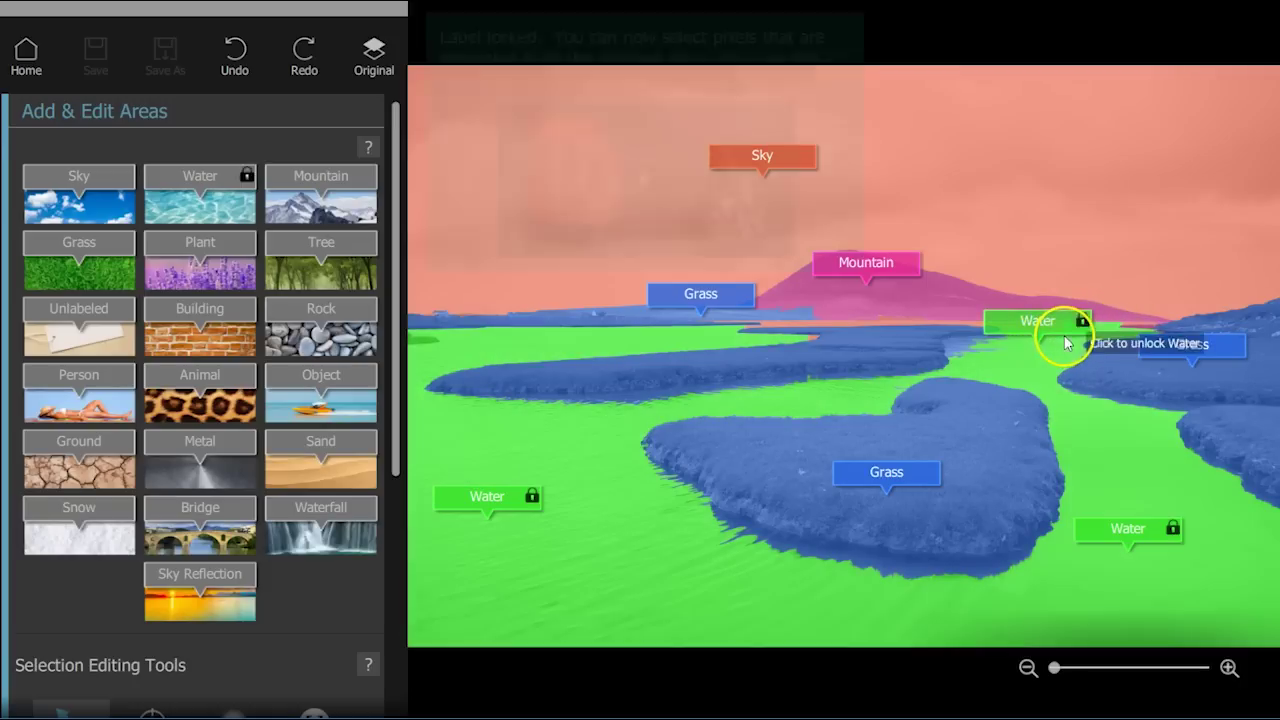
pyautogui.moveTo(1010, 313); pyautogui.dragTo(1083, 314)
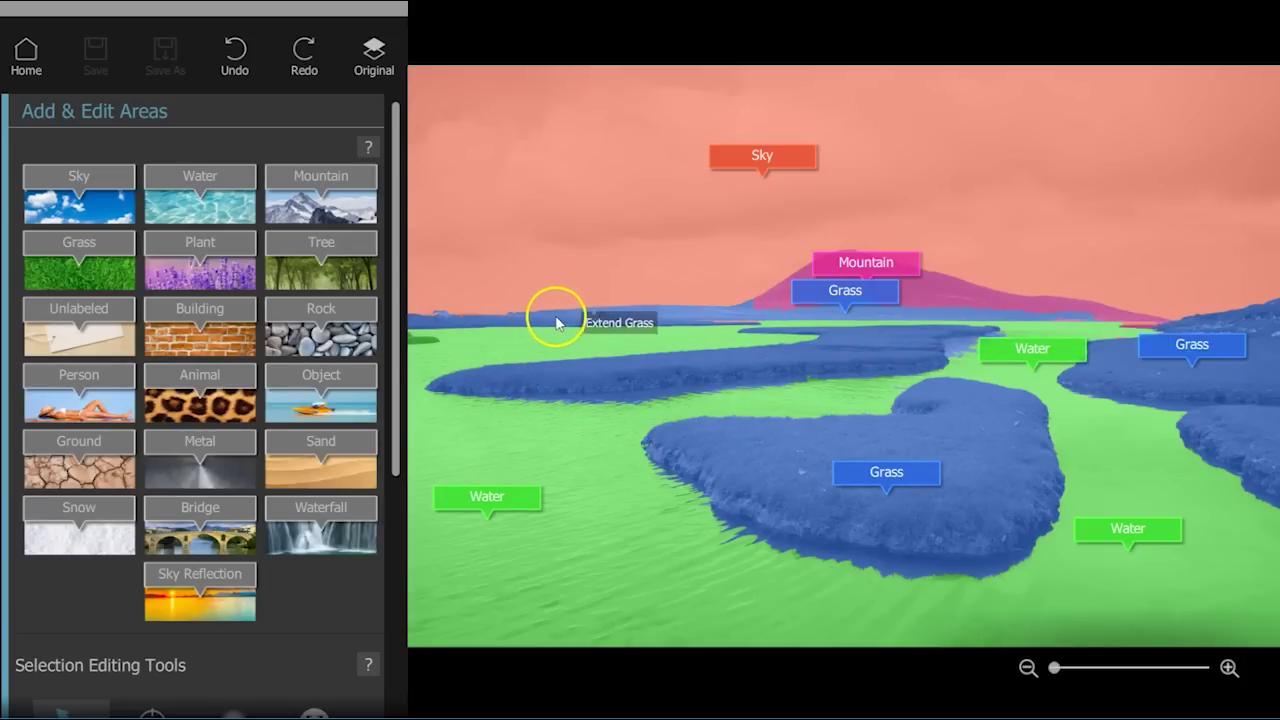
pyautogui.click(814, 290)
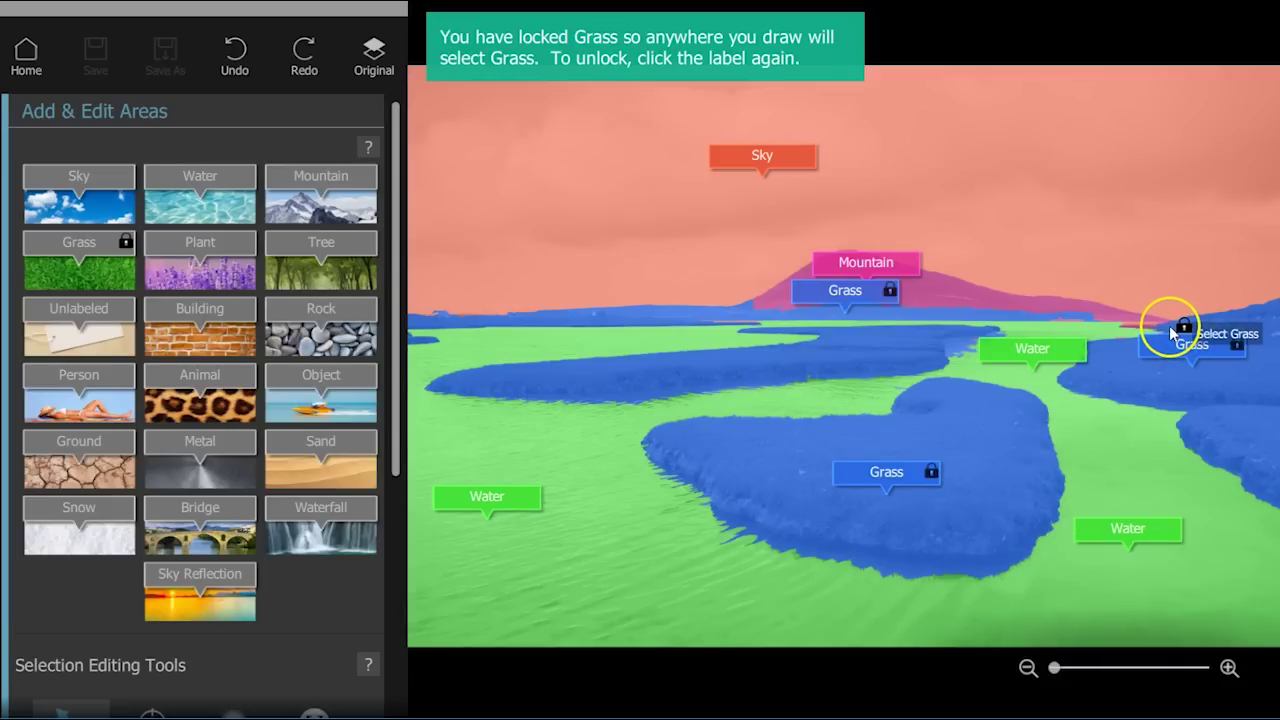
pyautogui.click(866, 293)
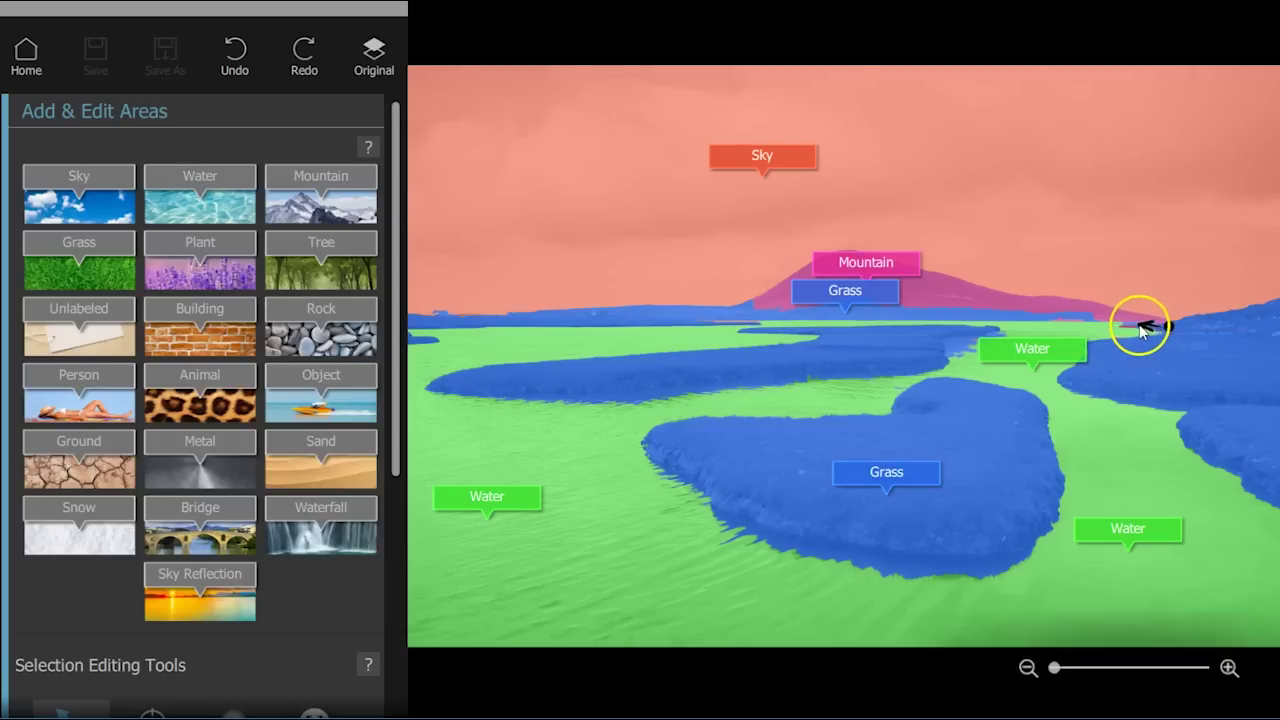
pyautogui.click(1160, 335)
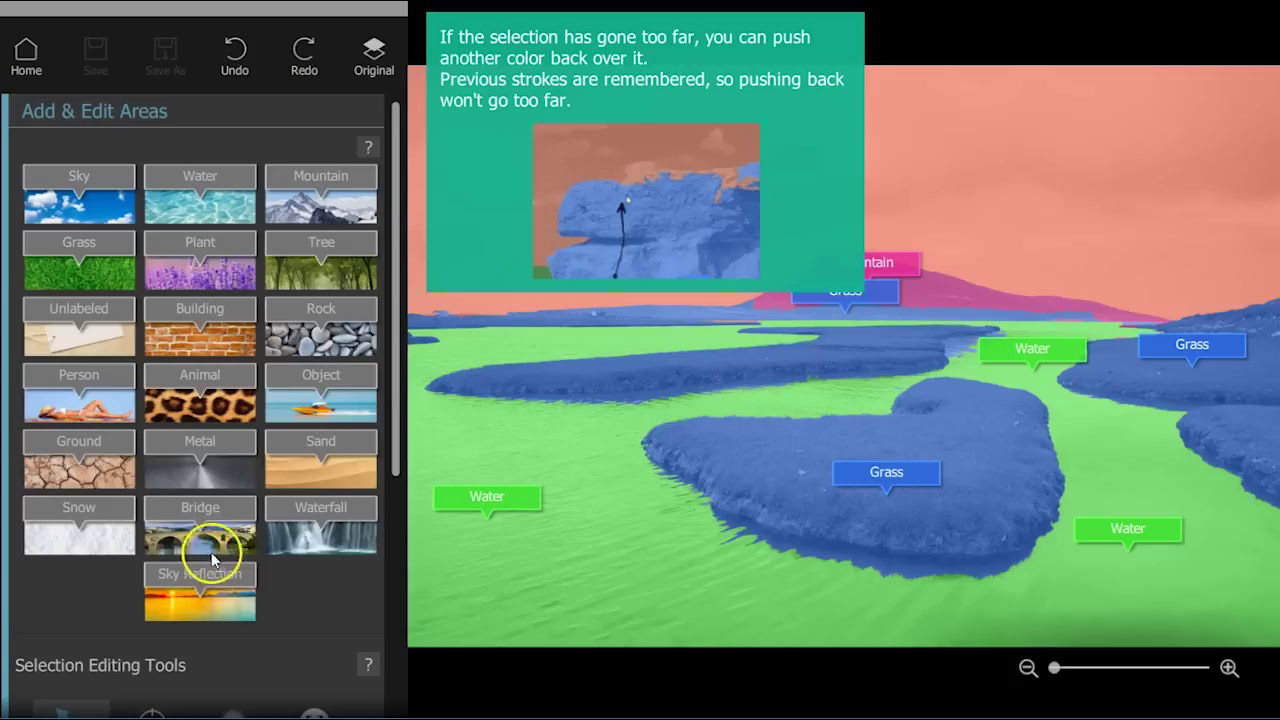
# - Keep the horizon at the distant shoreline and proceed to the adjustment sections
pyautogui.moveTo(390, 450); pyautogui.dragTo(405, 645)
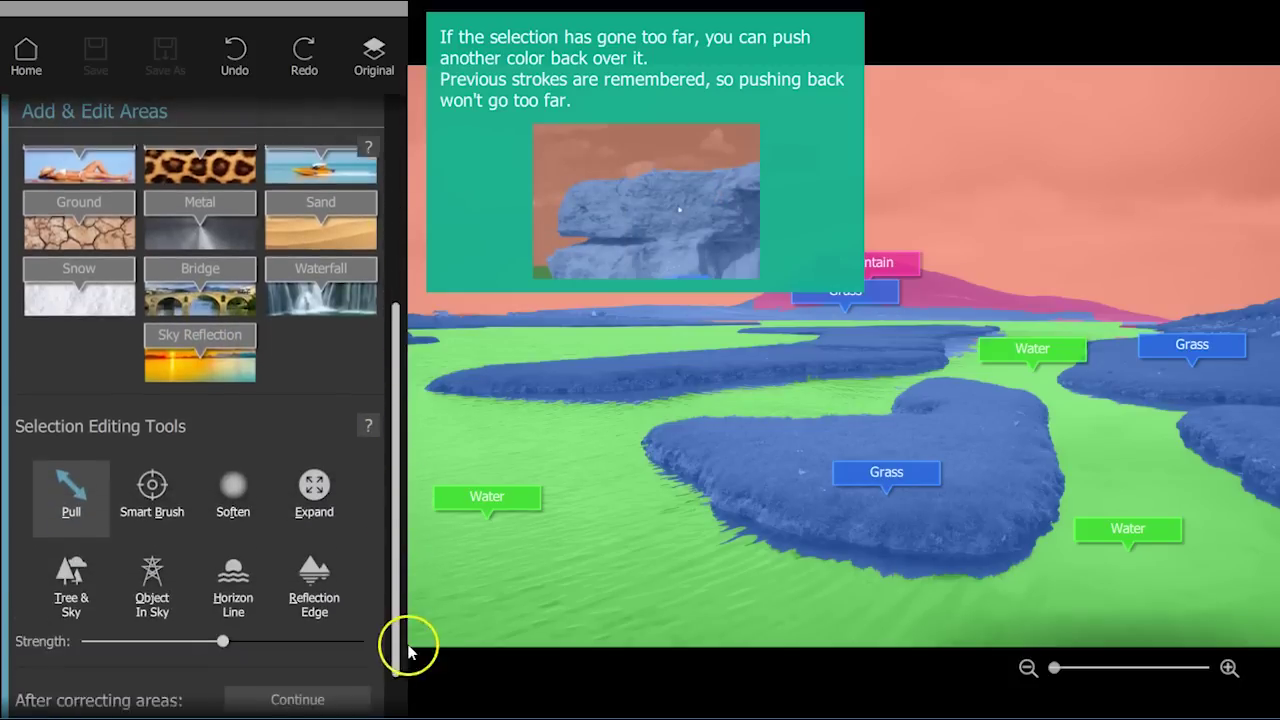
pyautogui.click(333, 567)
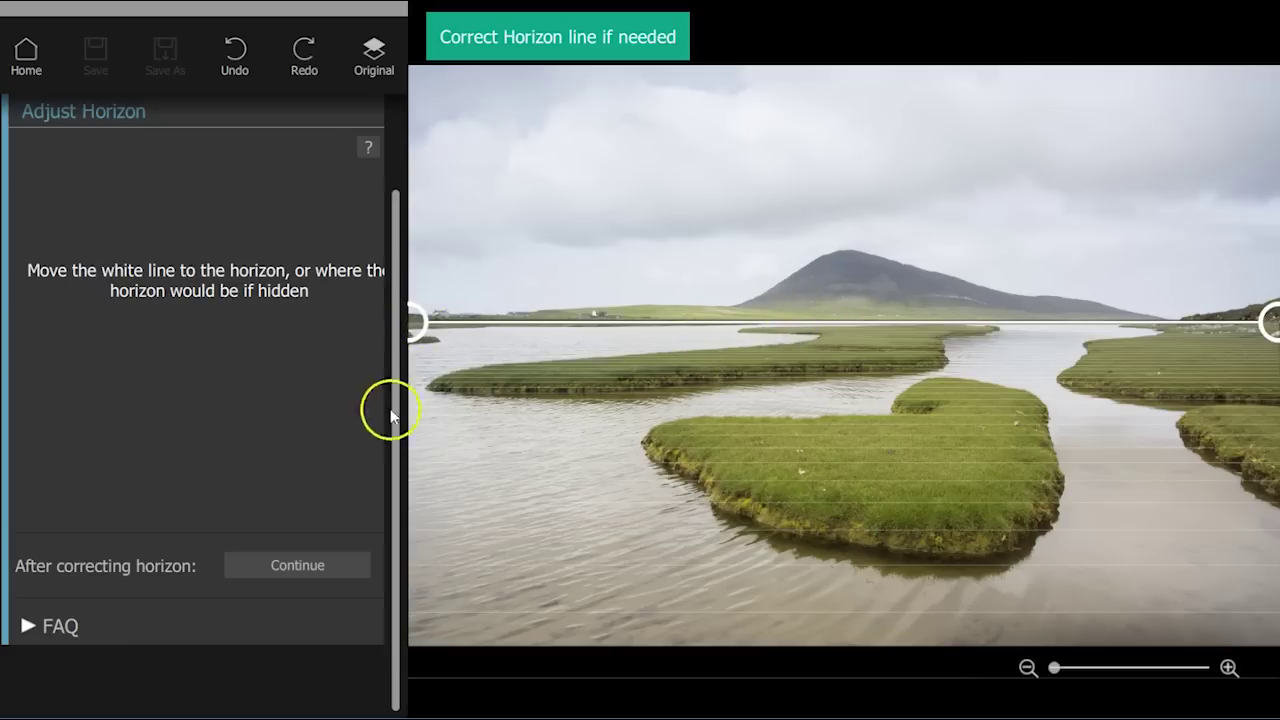
pyautogui.click(308, 563)
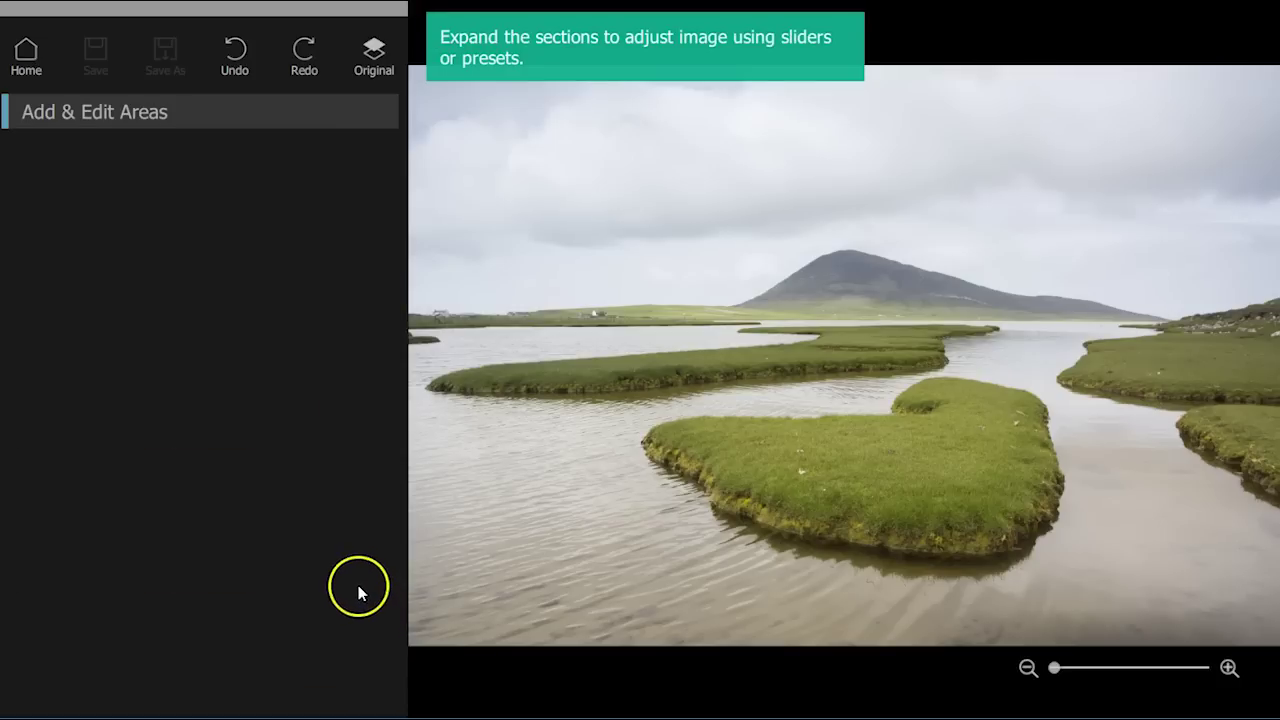
pyautogui.moveTo(391, 400)
pyautogui.mouseDown()
pyautogui.moveTo(391, 543)
pyautogui.moveTo(400, 366)
pyautogui.moveTo(408, 457)
pyautogui.moveTo(409, 371)
pyautogui.mouseUp()
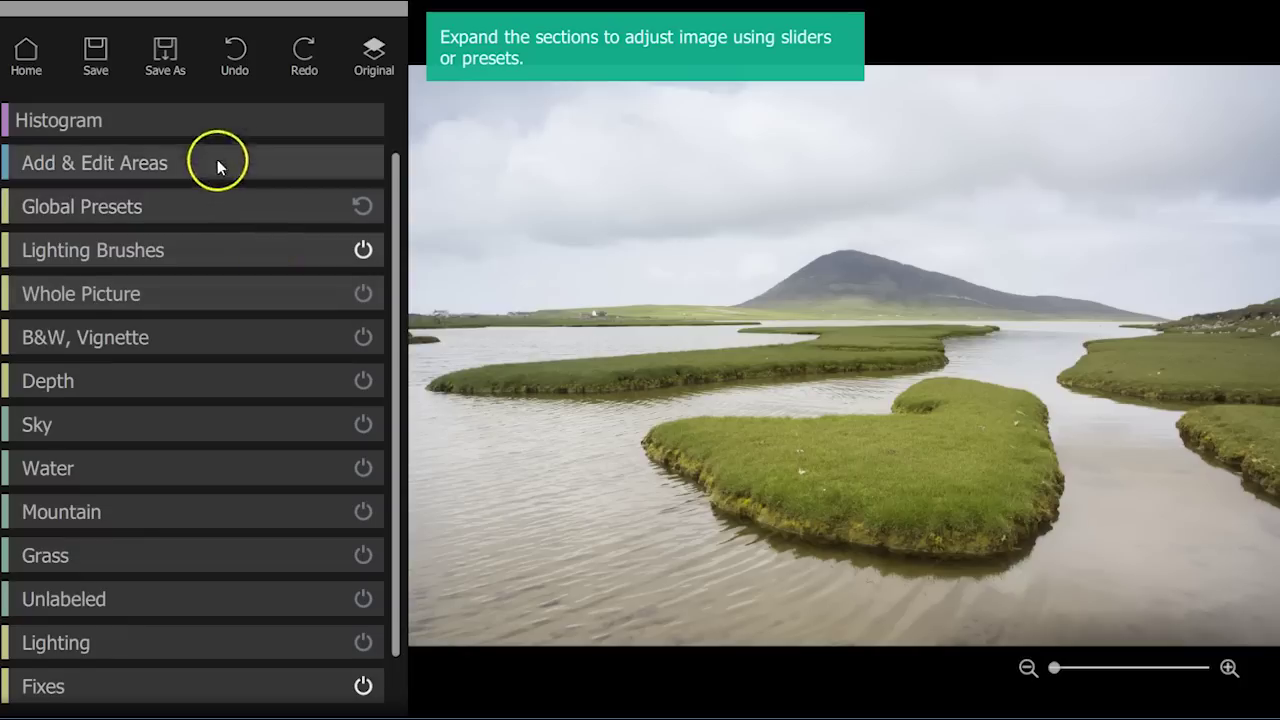
# - Browse the Whole Picture presets, return to sliders, and collapse the section unchanged
pyautogui.click(303, 294)
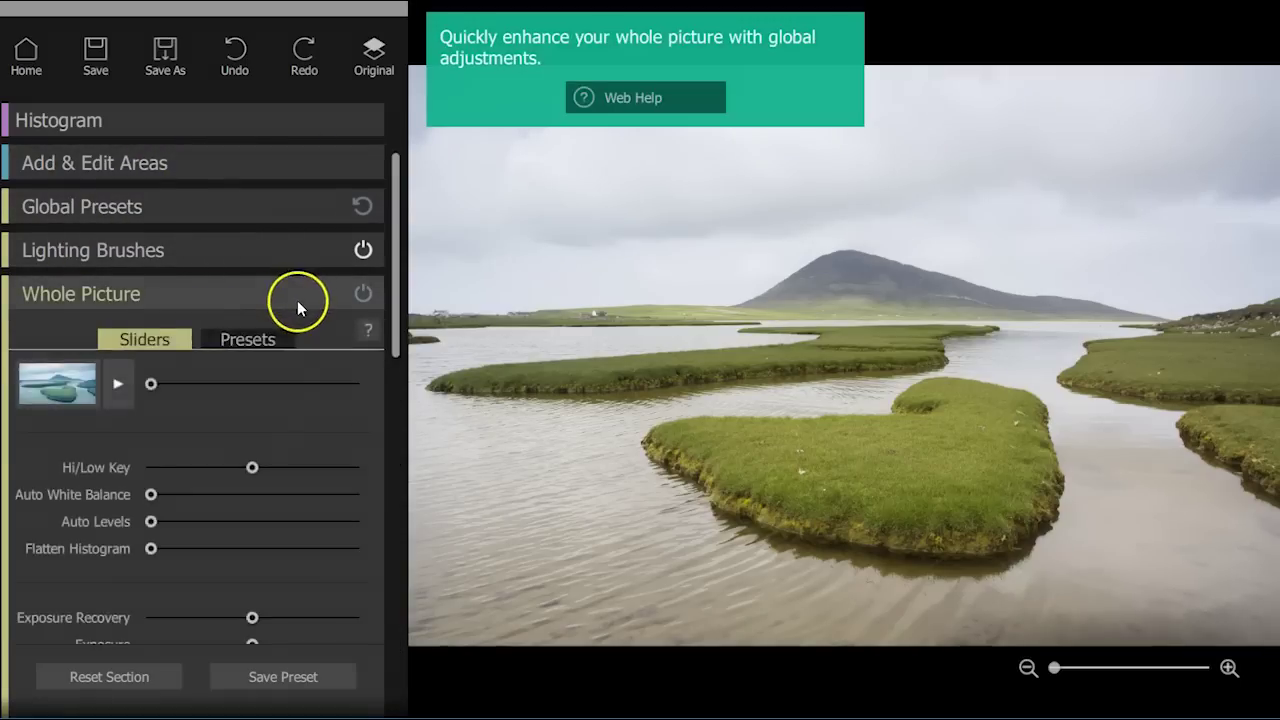
pyautogui.click(127, 260)
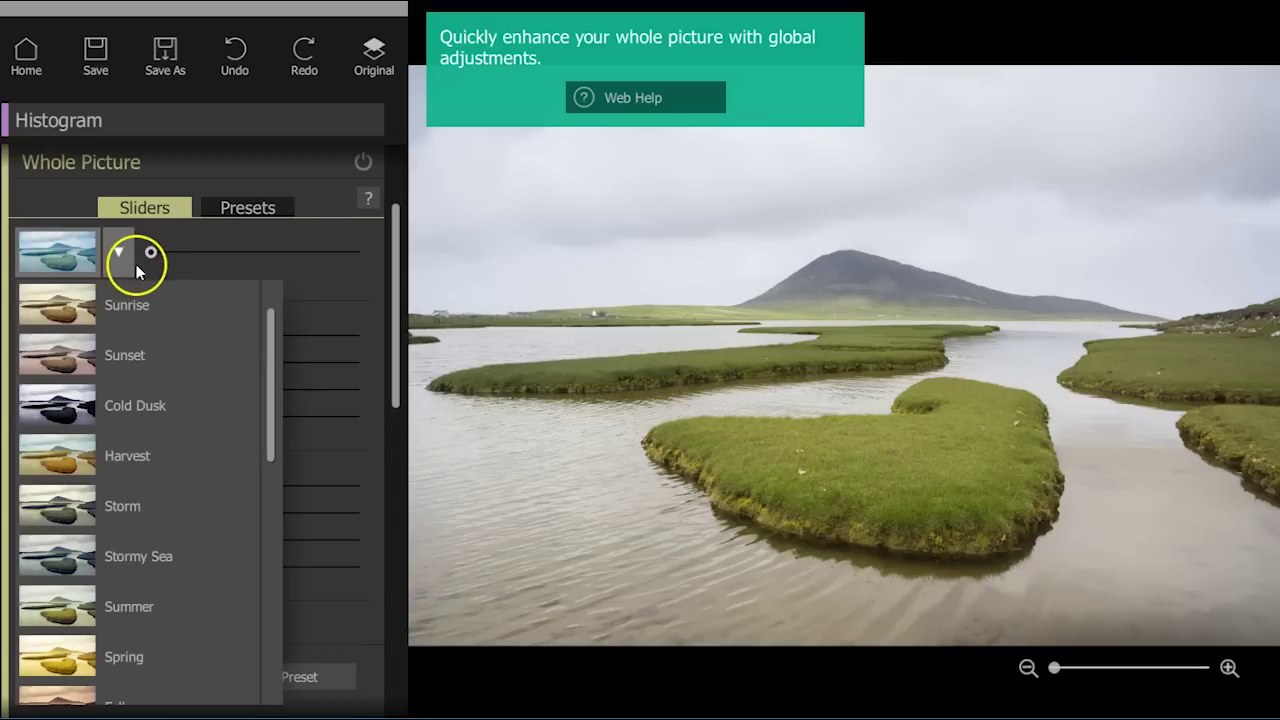
pyautogui.click(130, 258)
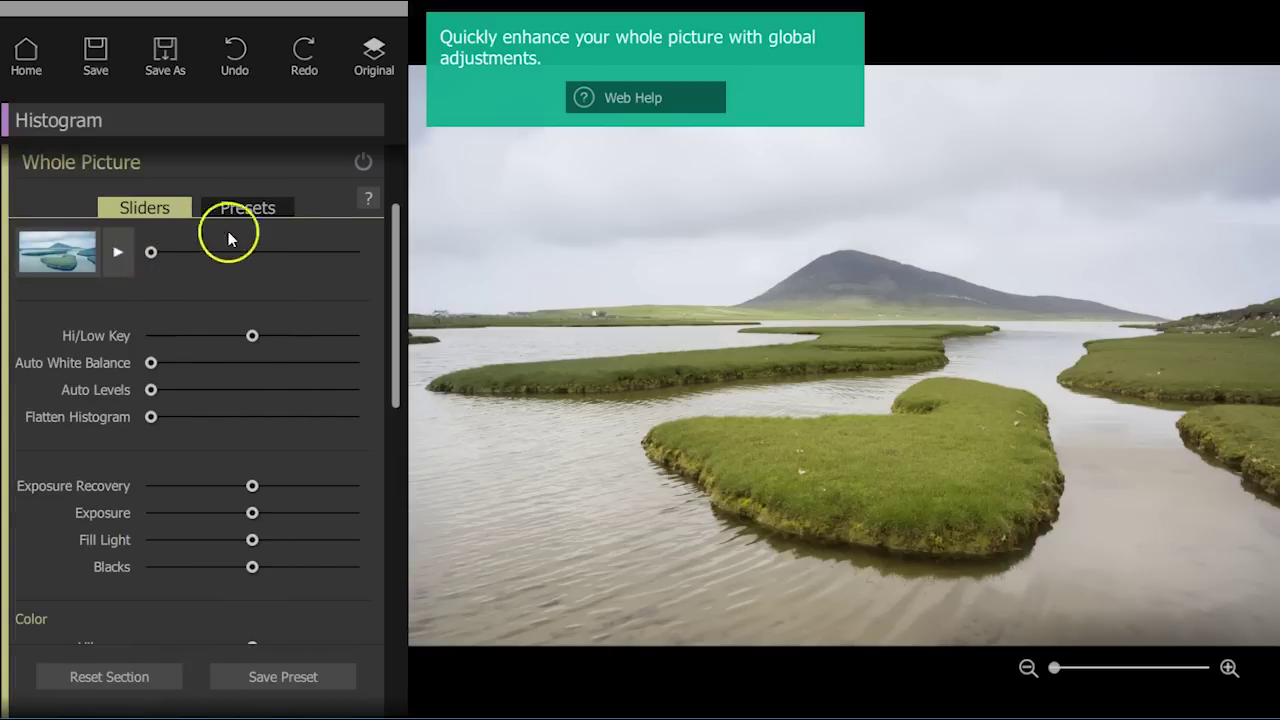
pyautogui.click(257, 212)
pyautogui.moveTo(400, 262)
pyautogui.mouseDown()
pyautogui.moveTo(414, 455)
pyautogui.moveTo(425, 396)
pyautogui.moveTo(430, 557)
pyautogui.moveTo(400, 357)
pyautogui.moveTo(370, 305)
pyautogui.moveTo(400, 357)
pyautogui.moveTo(406, 484)
pyautogui.mouseUp()
pyautogui.click(160, 210)
pyautogui.moveTo(410, 458); pyautogui.dragTo(386, 357)
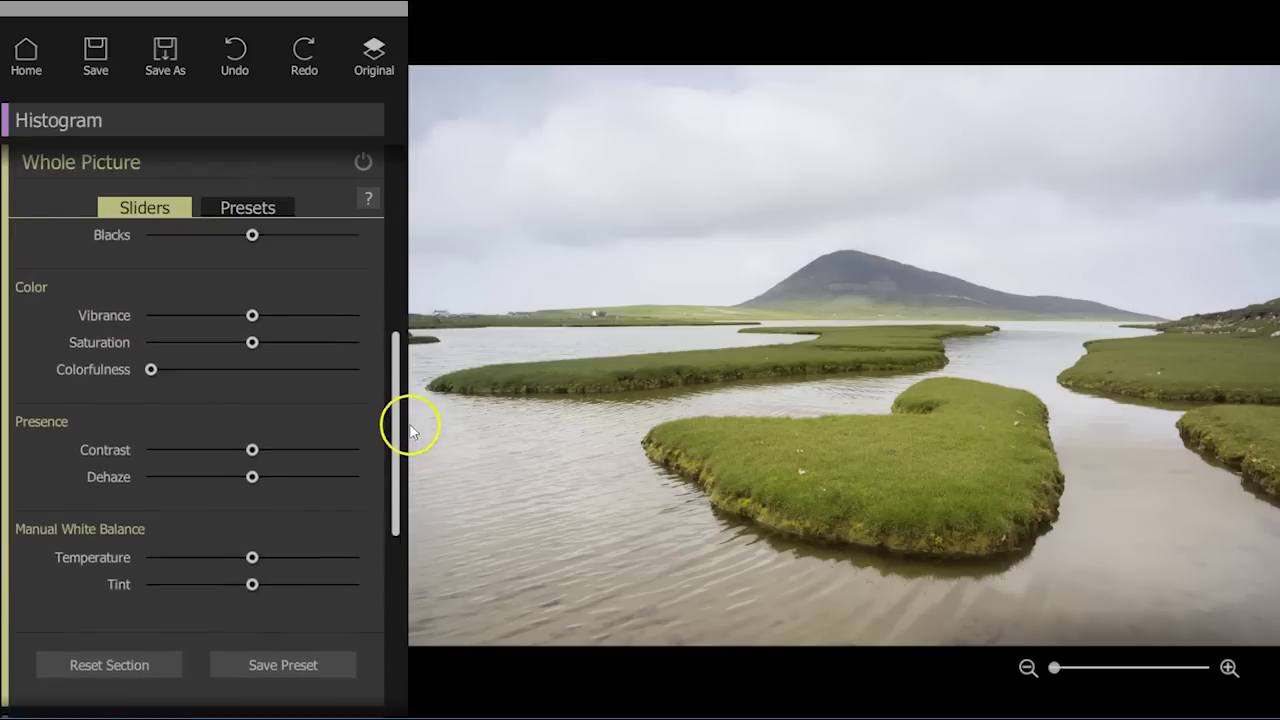
pyautogui.click(286, 166)
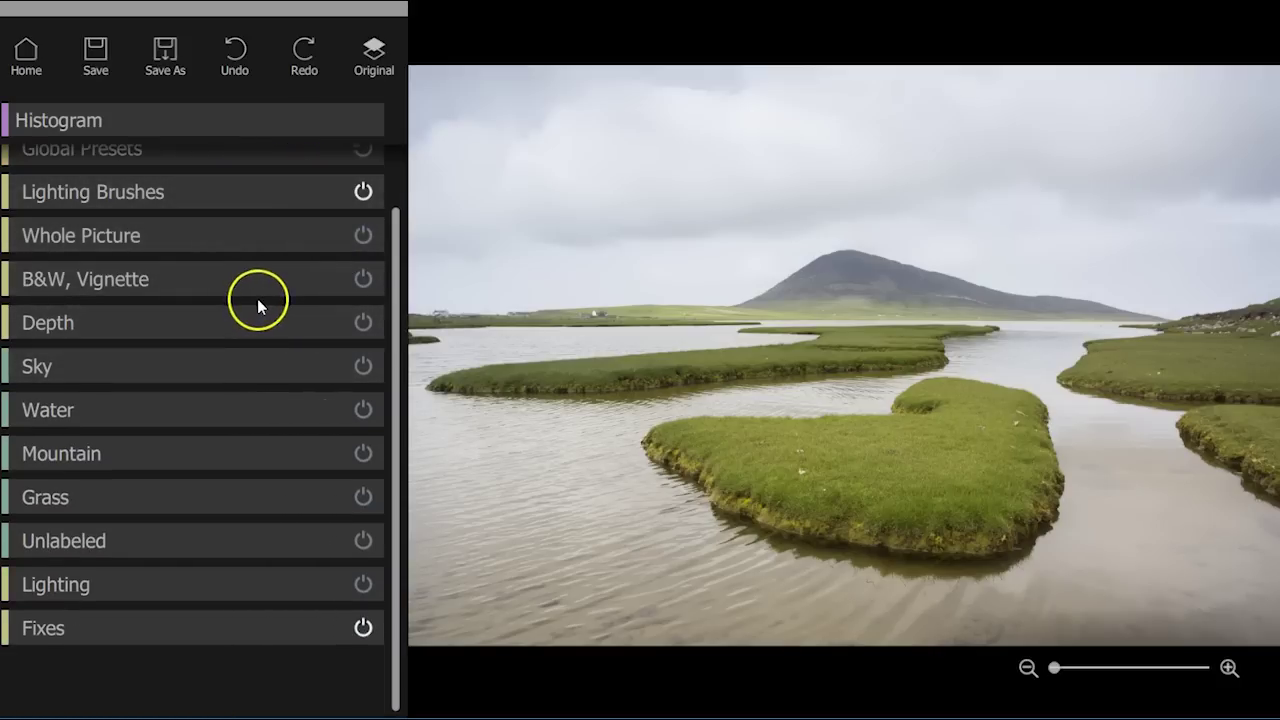
# - Expand Sky, leave 'Separate clouds from atmosphere' on, and list the replacement skies down to Vanilla
pyautogui.click(280, 368)
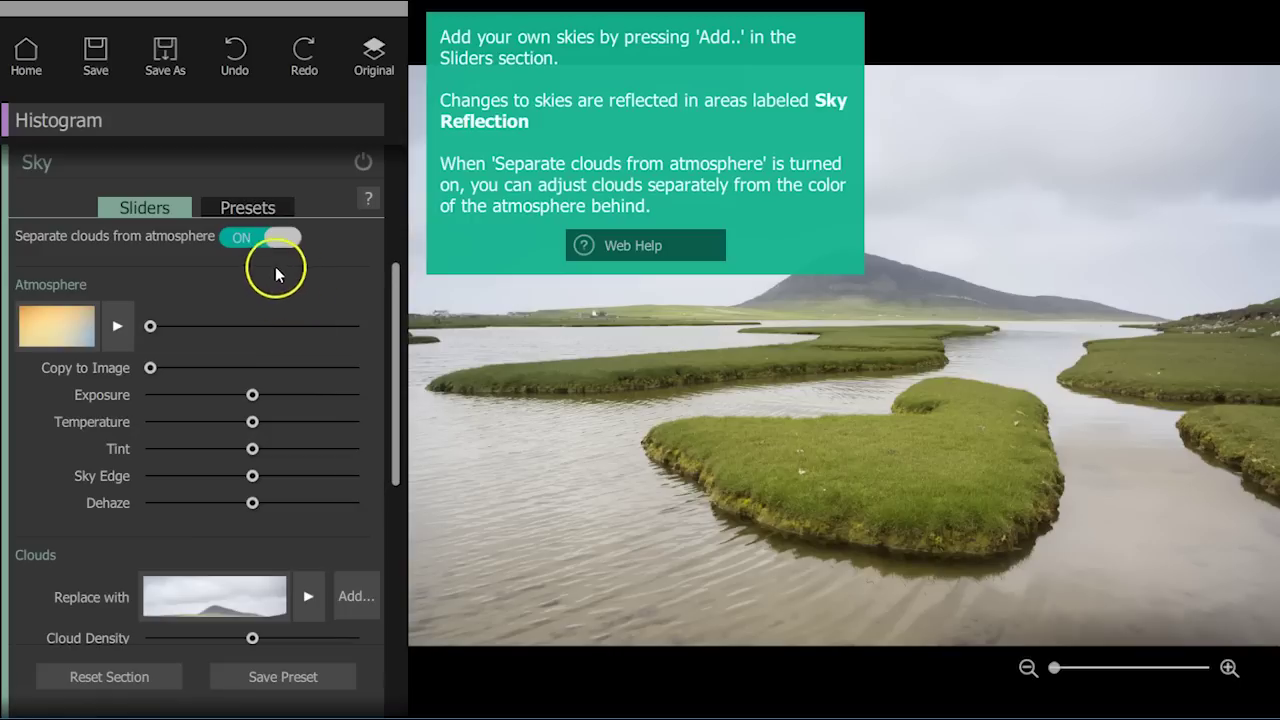
pyautogui.click(243, 238)
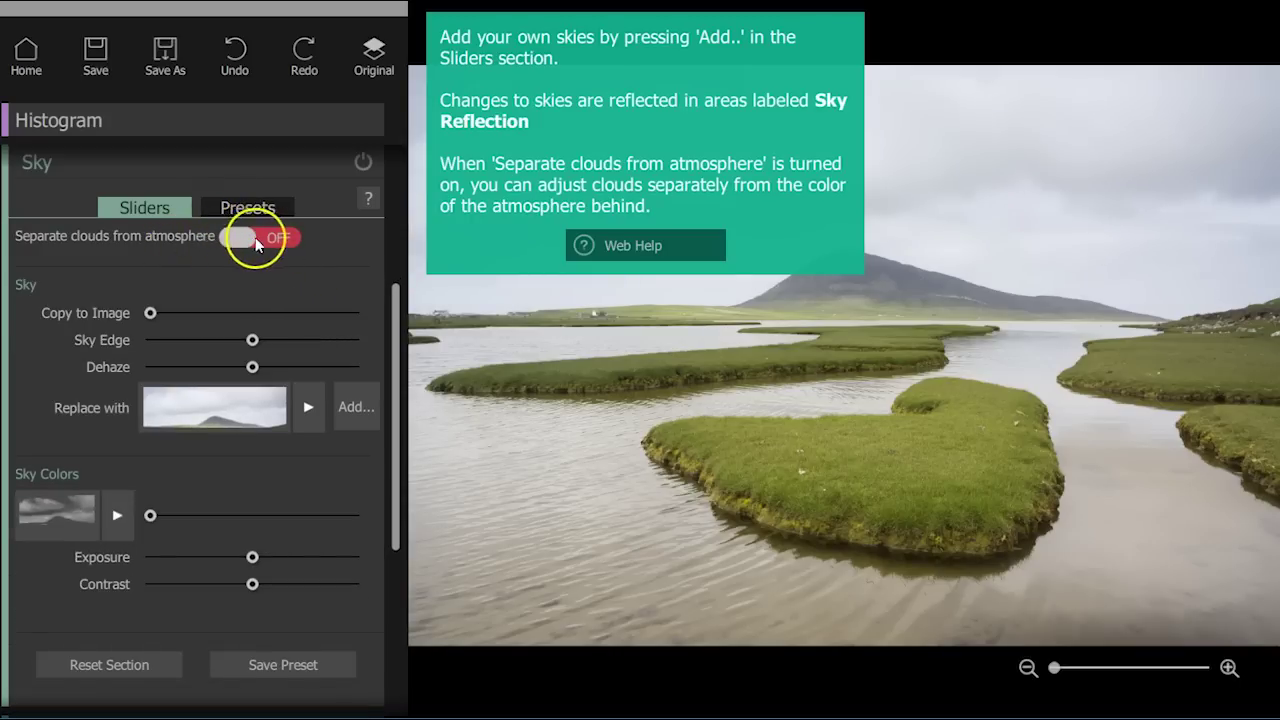
pyautogui.click(250, 238)
pyautogui.click(249, 238)
pyautogui.click(239, 246)
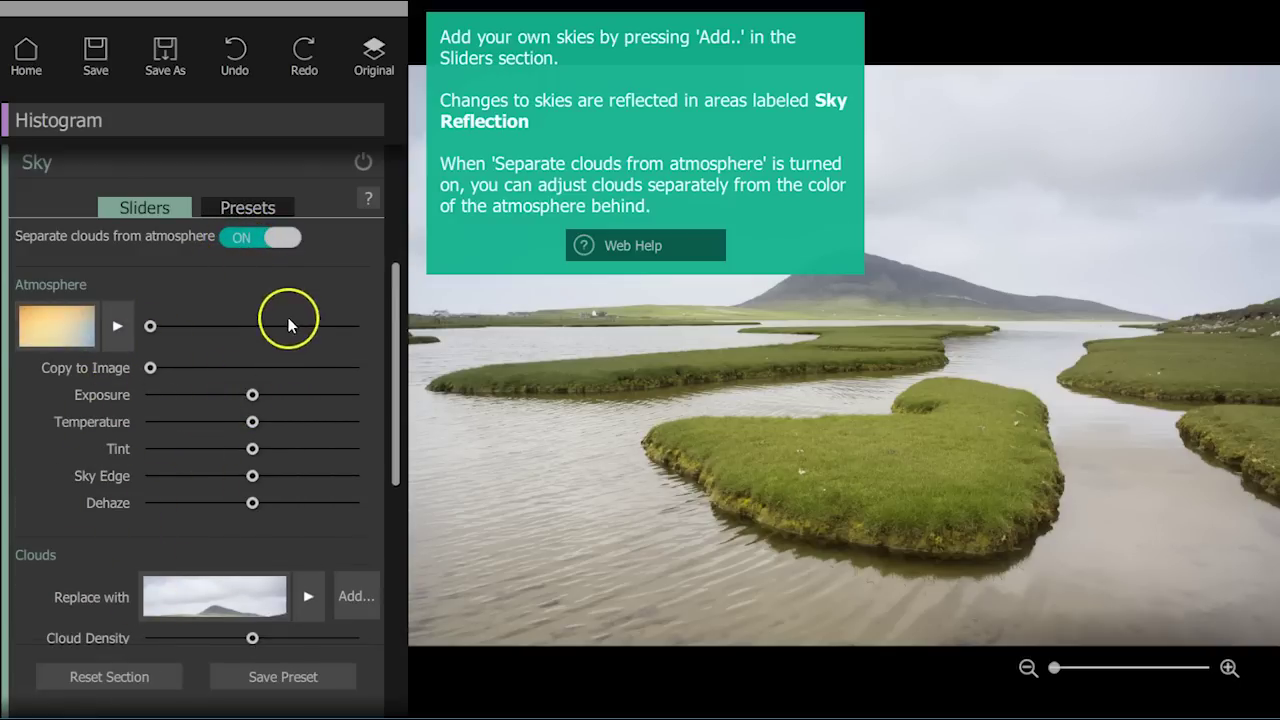
pyautogui.moveTo(398, 328); pyautogui.dragTo(407, 460)
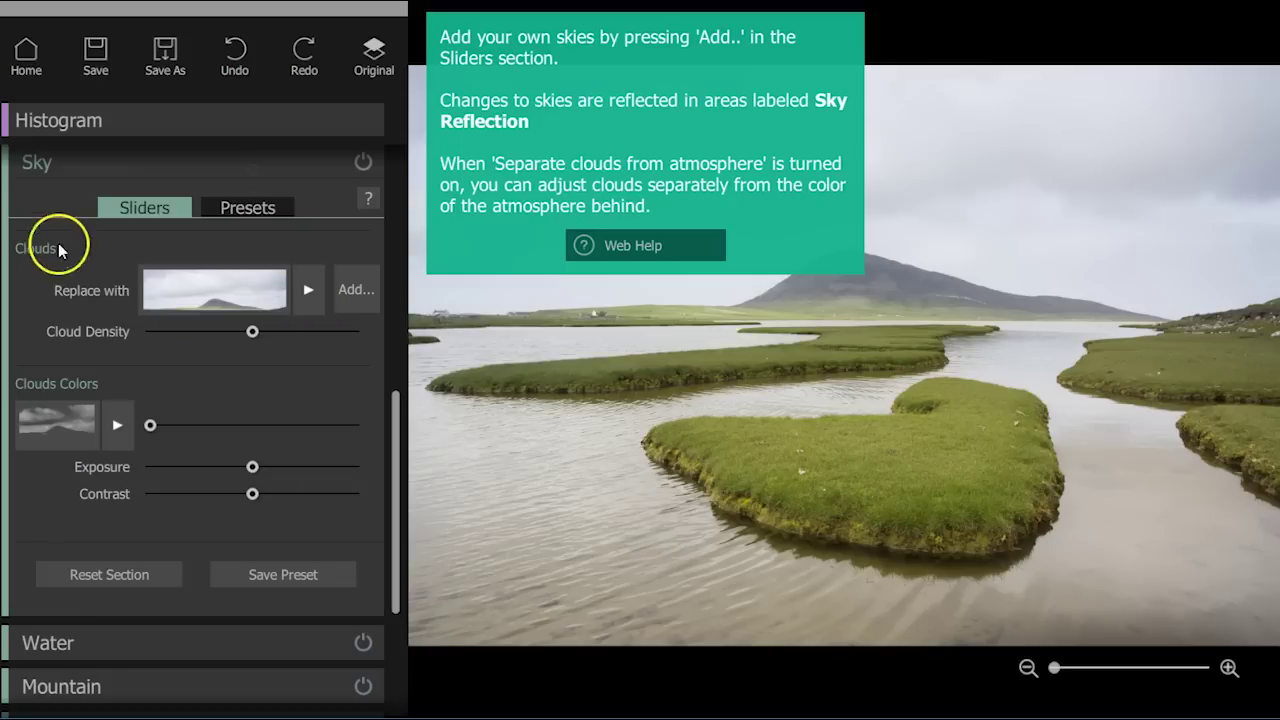
pyautogui.click(303, 296)
pyautogui.moveTo(460, 339)
pyautogui.mouseDown()
pyautogui.moveTo(488, 604)
pyautogui.moveTo(465, 690)
pyautogui.moveTo(449, 657)
pyautogui.moveTo(458, 578)
pyautogui.moveTo(486, 686)
pyautogui.mouseUp()
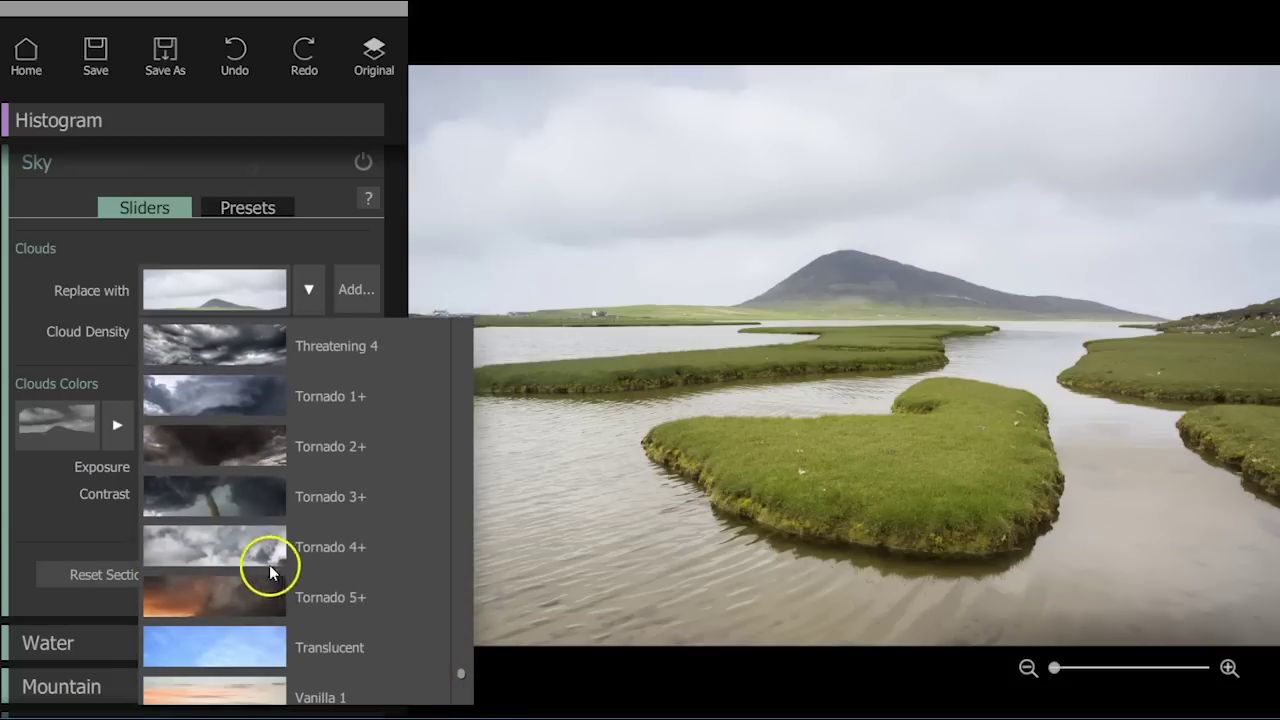
# - Replace the sky with Tornado 4+ clouds, moved lower and rescaled over the mountain
pyautogui.click(276, 555)
pyautogui.scroll(-4, 276, 552)
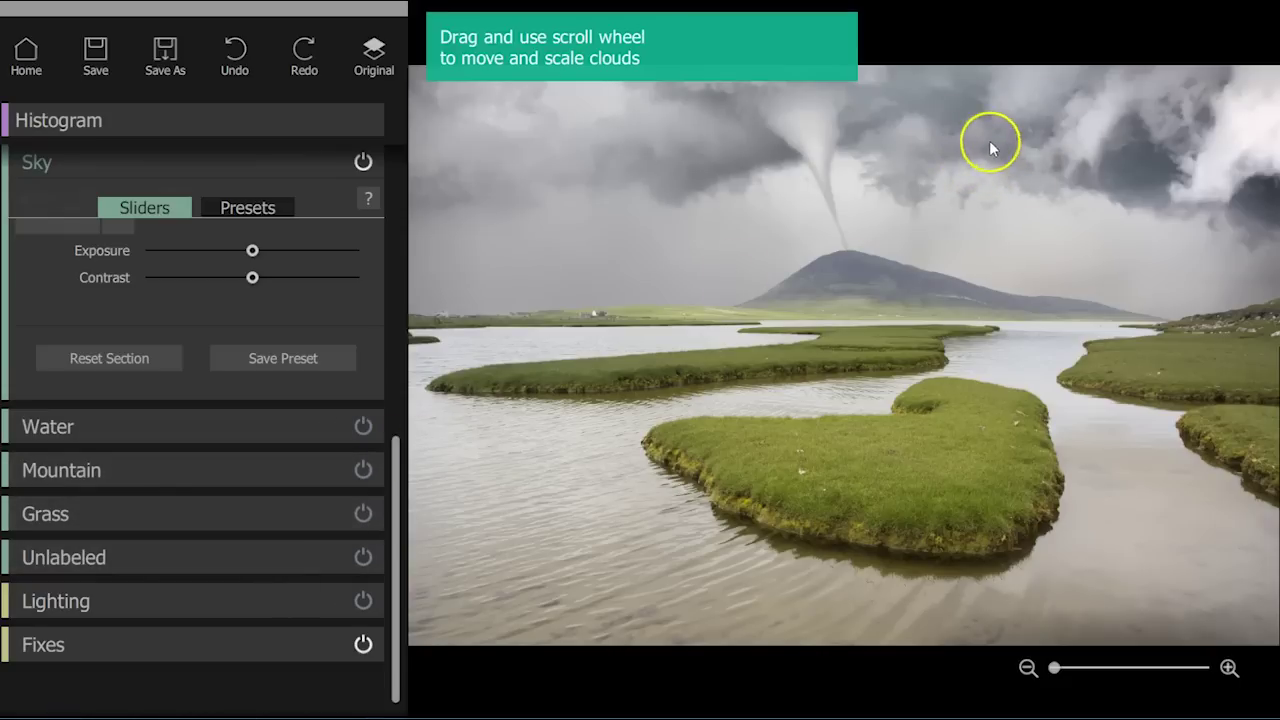
pyautogui.moveTo(980, 125)
pyautogui.mouseDown()
pyautogui.moveTo(991, 183)
pyautogui.moveTo(1036, 253)
pyautogui.mouseUp()
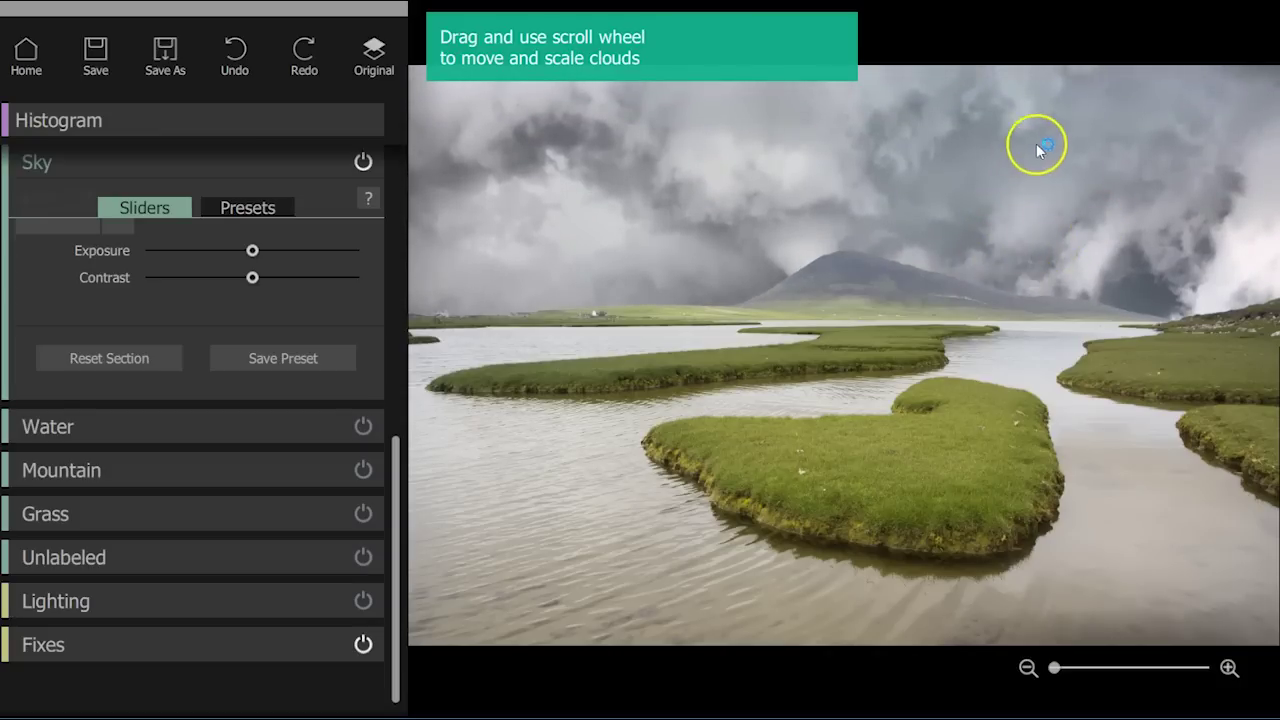
pyautogui.scroll(-1, 973, 176)
pyautogui.scroll(-1, 960, 180)
pyautogui.scroll(-1, 947, 183)
pyautogui.scroll(-1, 971, 174)
pyautogui.scroll(-1, 987, 161)
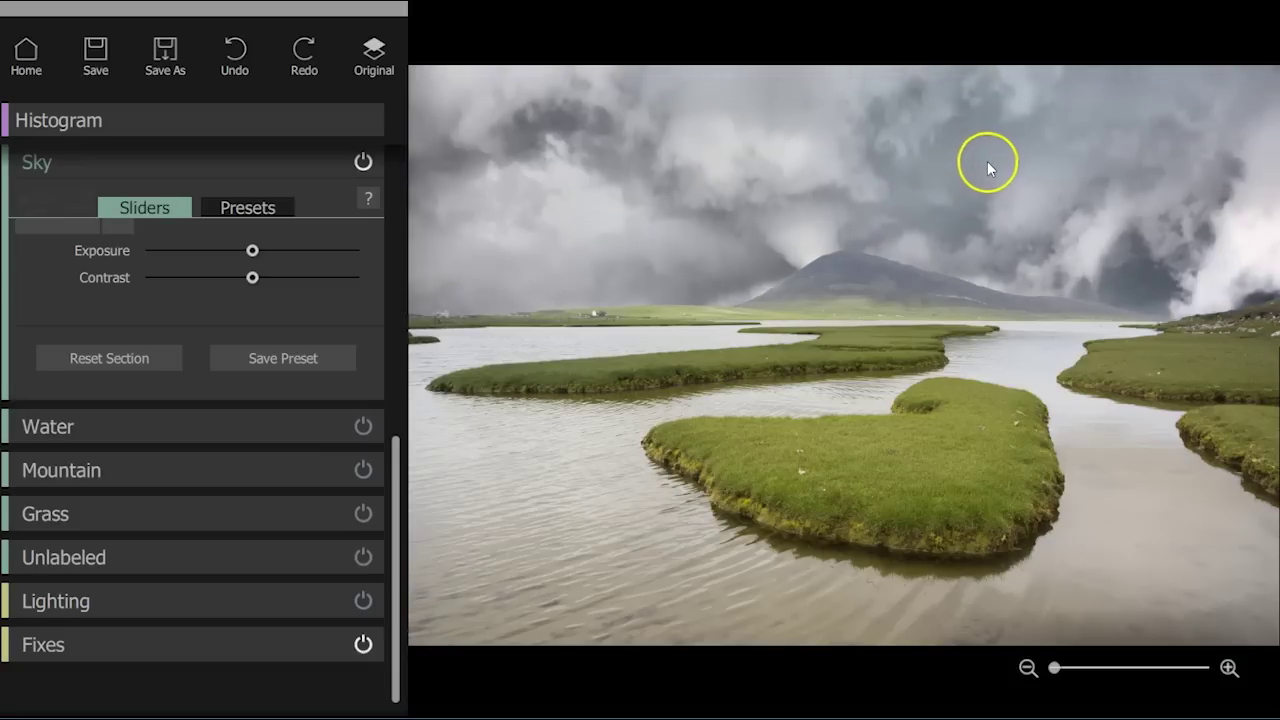
pyautogui.scroll(-1, 983, 163)
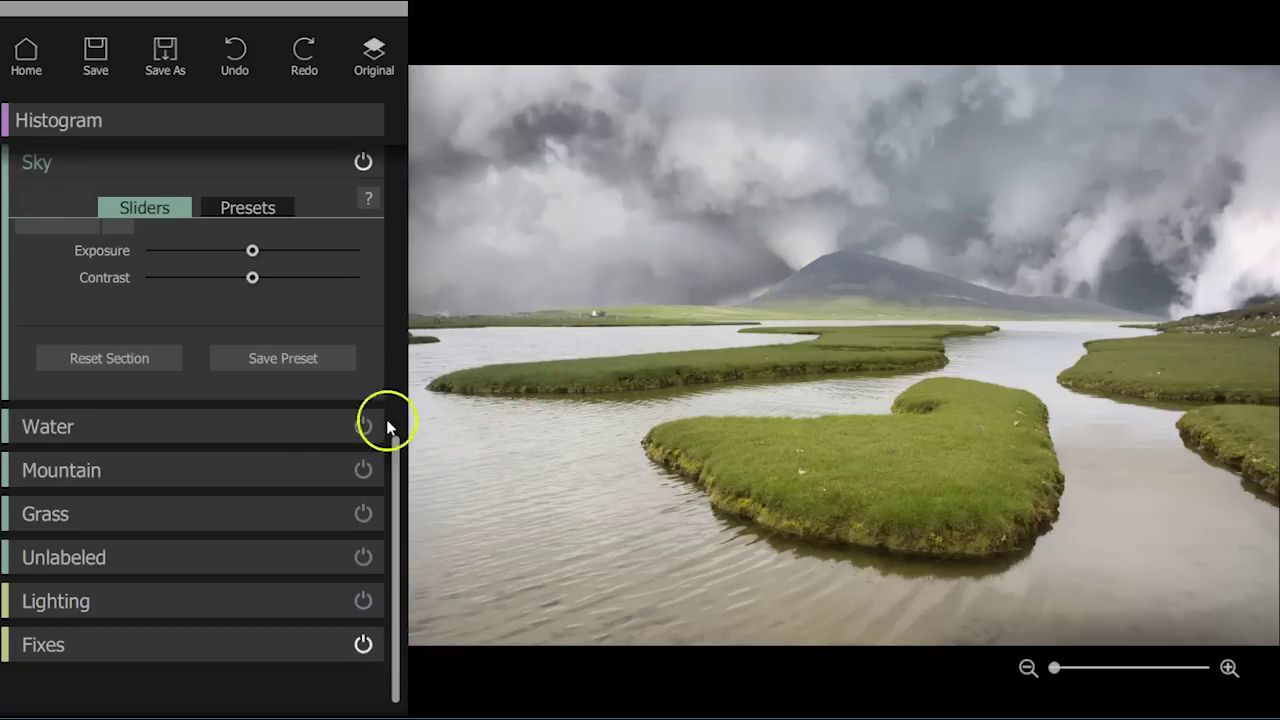
pyautogui.moveTo(396, 497)
pyautogui.mouseDown()
pyautogui.moveTo(398, 349)
pyautogui.moveTo(404, 408)
pyautogui.mouseUp()
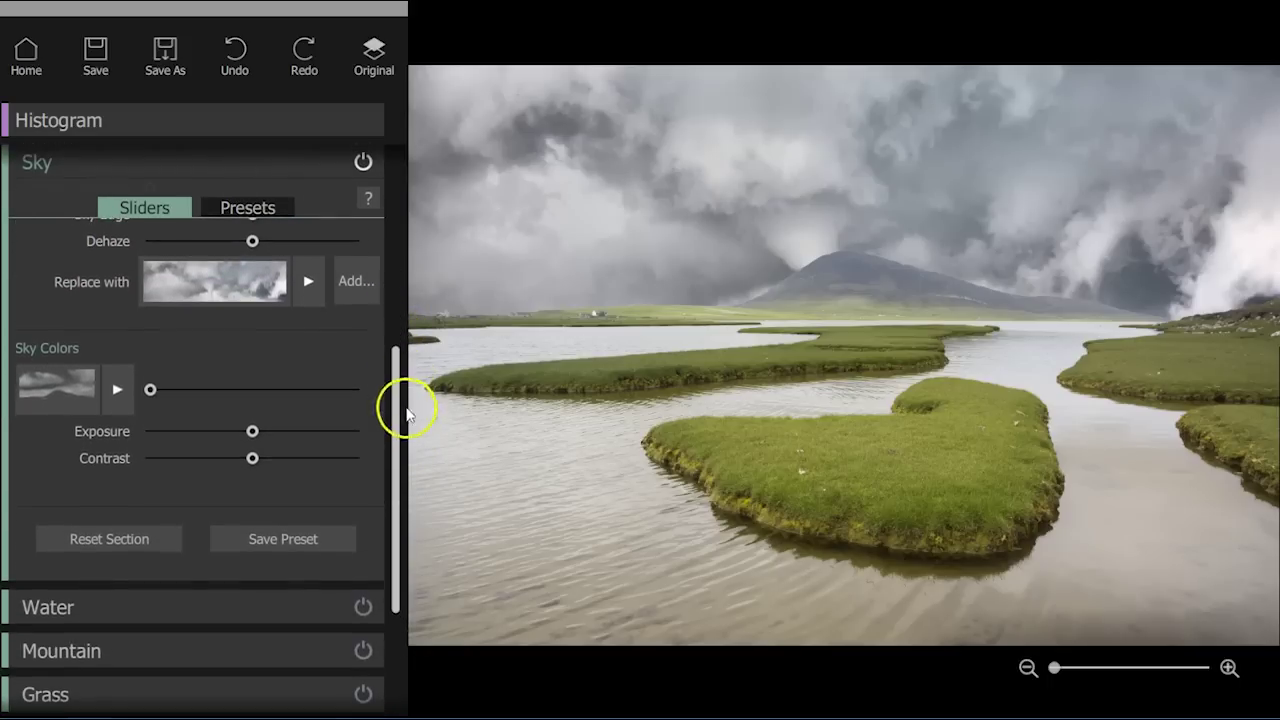
pyautogui.click(117, 388)
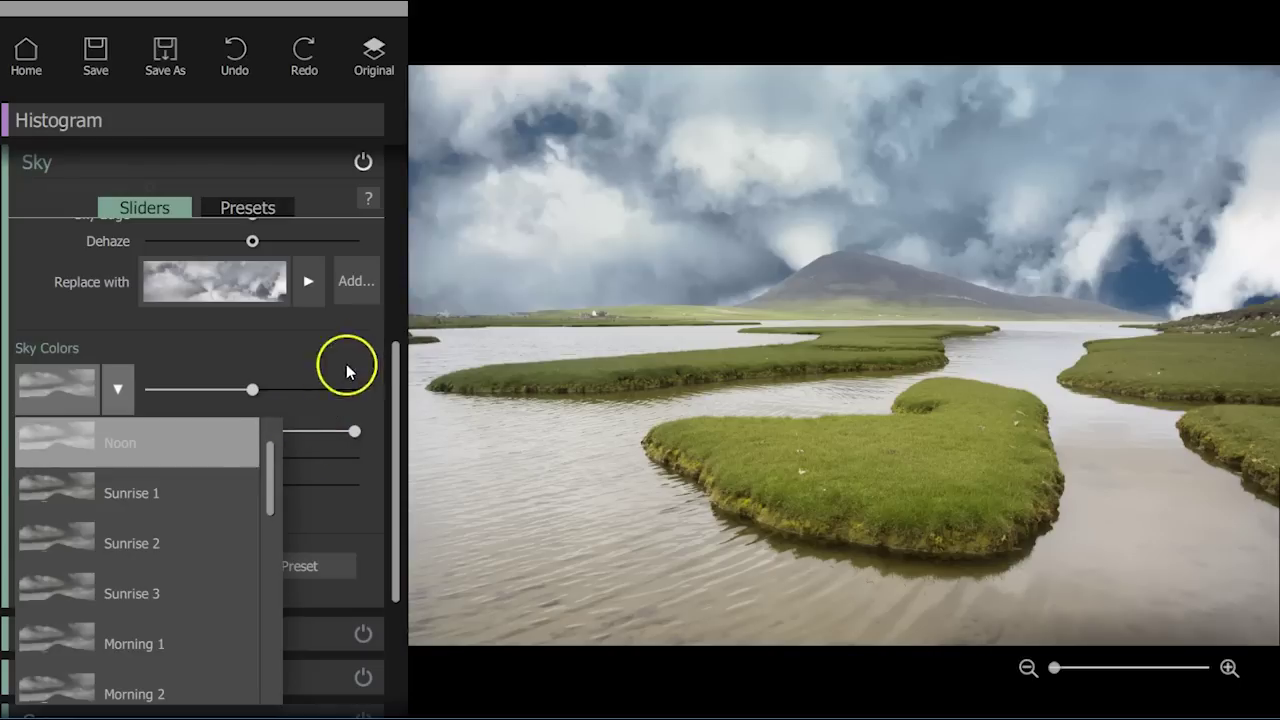
# - Apply Sunrise 2 sky colours with lower contrast and slightly higher exposure, then collapse Sky
pyautogui.click(173, 545)
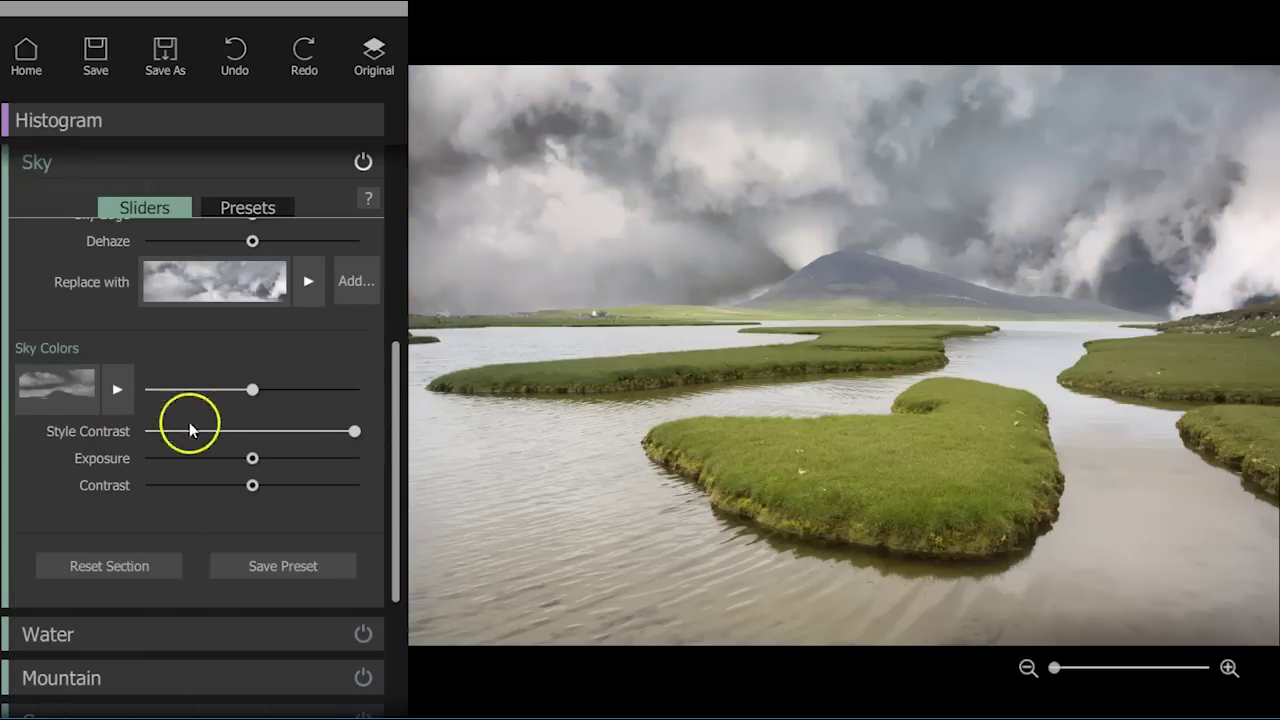
pyautogui.moveTo(252, 487)
pyautogui.mouseDown()
pyautogui.moveTo(183, 487)
pyautogui.moveTo(292, 489)
pyautogui.moveTo(177, 487)
pyautogui.moveTo(200, 500)
pyautogui.moveTo(191, 488)
pyautogui.mouseUp()
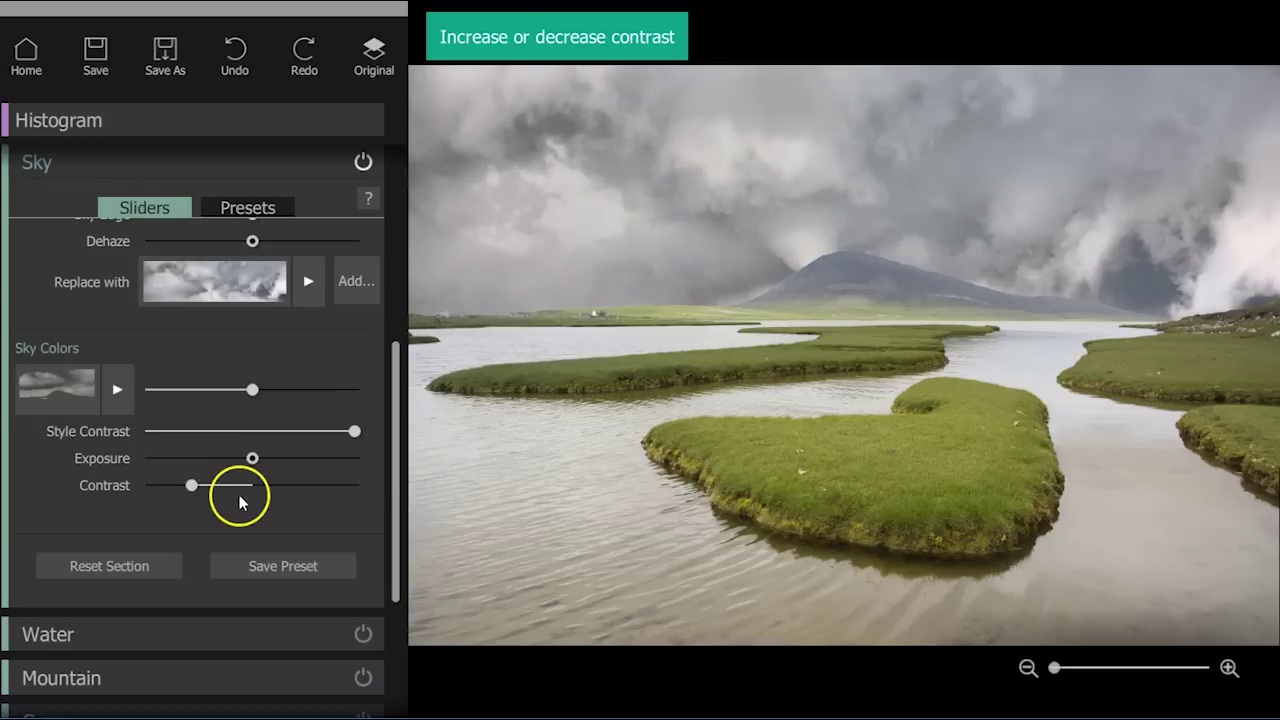
pyautogui.moveTo(258, 462)
pyautogui.mouseDown()
pyautogui.moveTo(297, 455)
pyautogui.moveTo(246, 460)
pyautogui.moveTo(274, 461)
pyautogui.mouseUp()
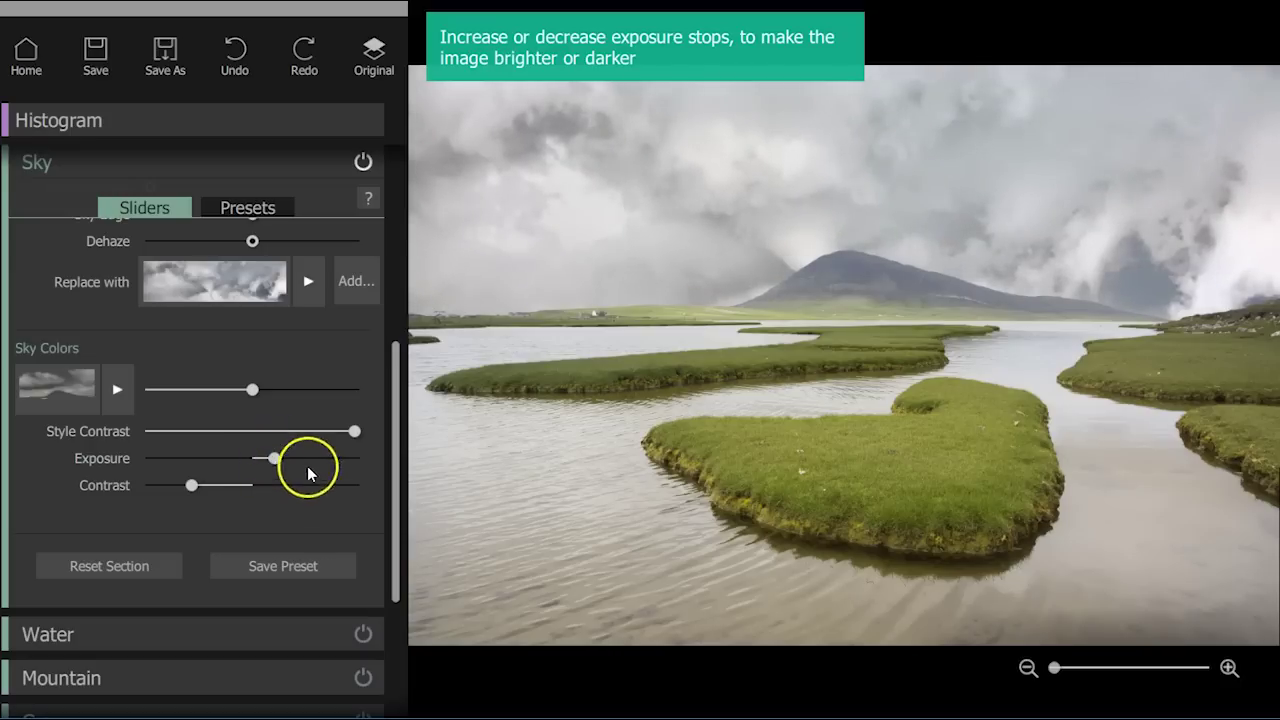
pyautogui.click(297, 166)
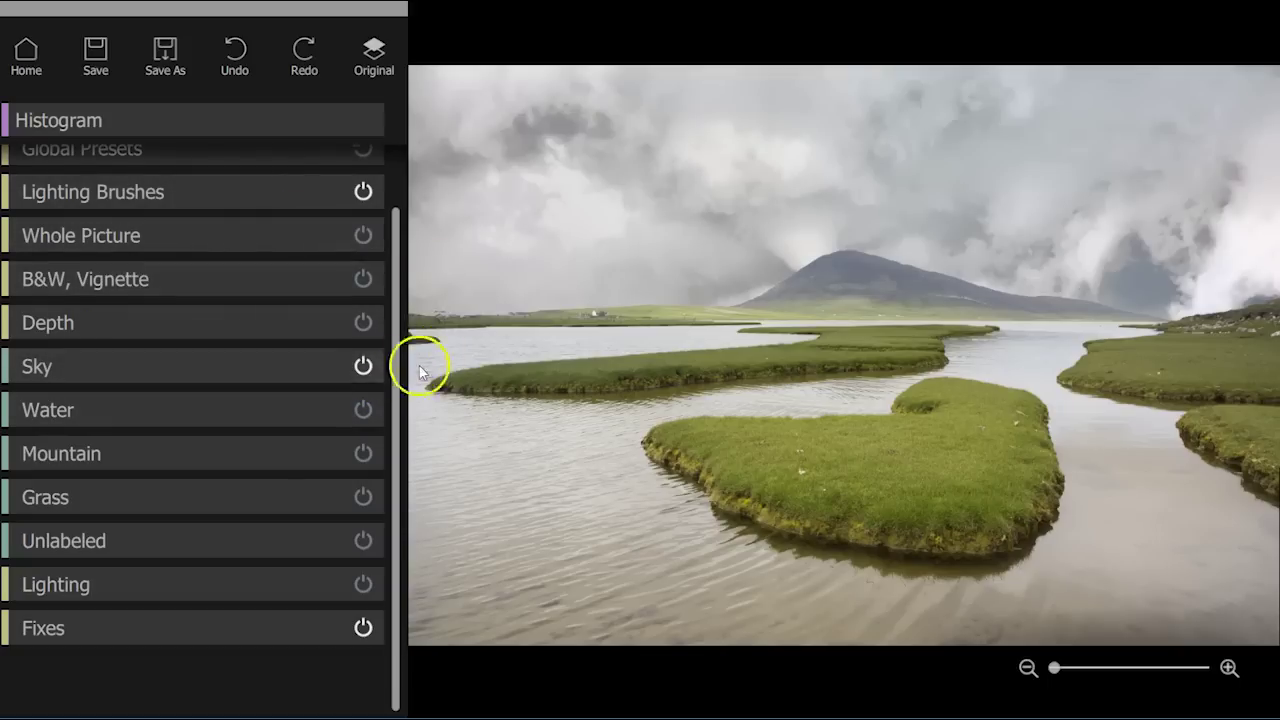
# - Enable the sky adjustment, open Water, browse its presets, and show the water style list
pyautogui.click(364, 368)
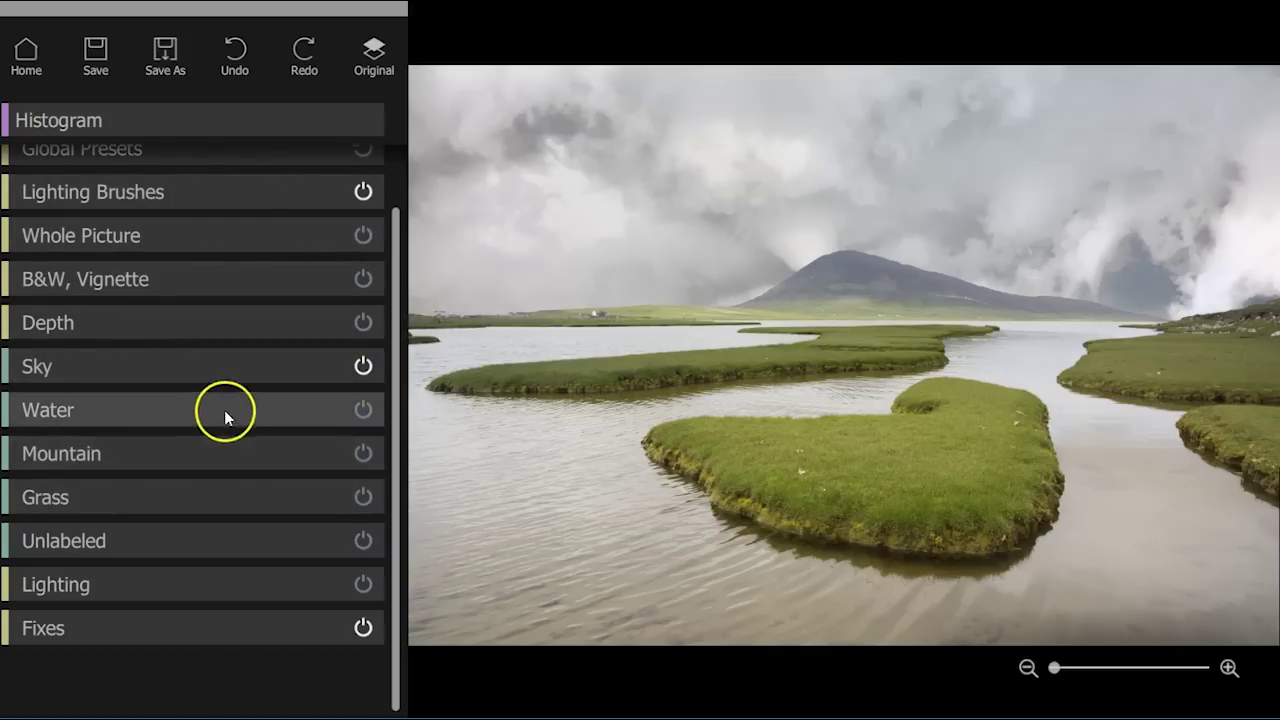
pyautogui.click(226, 410)
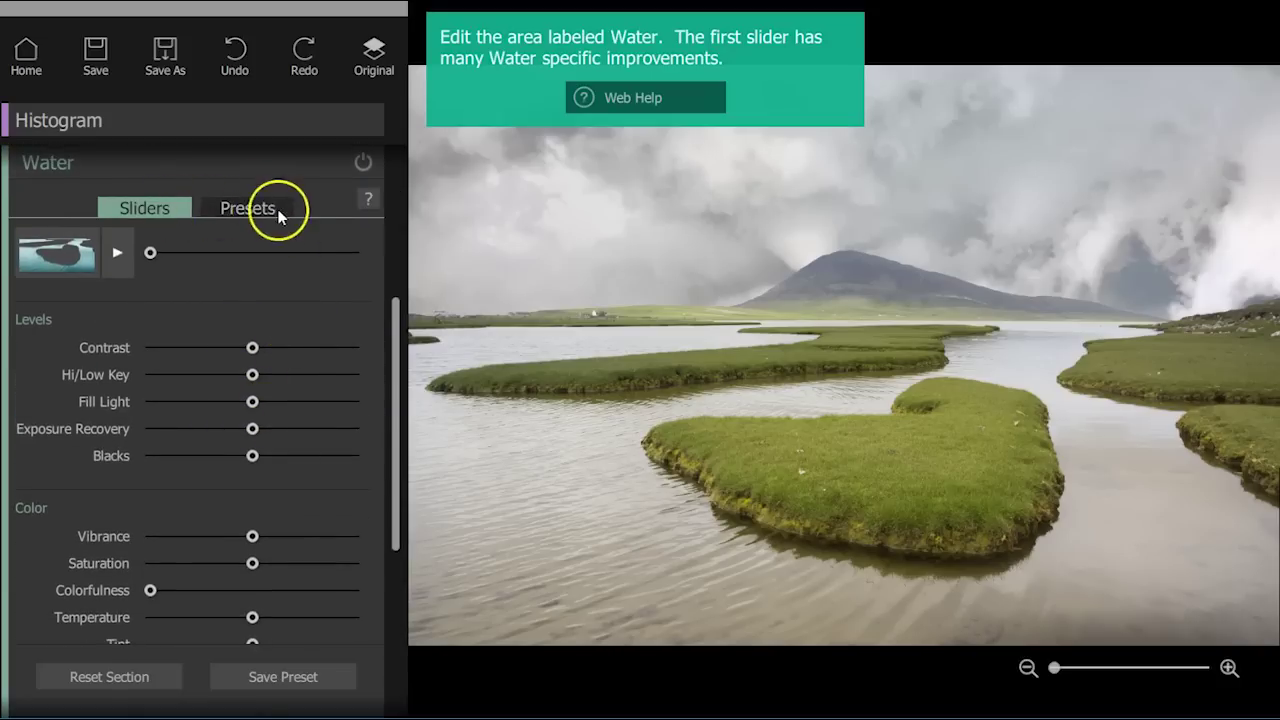
pyautogui.click(248, 210)
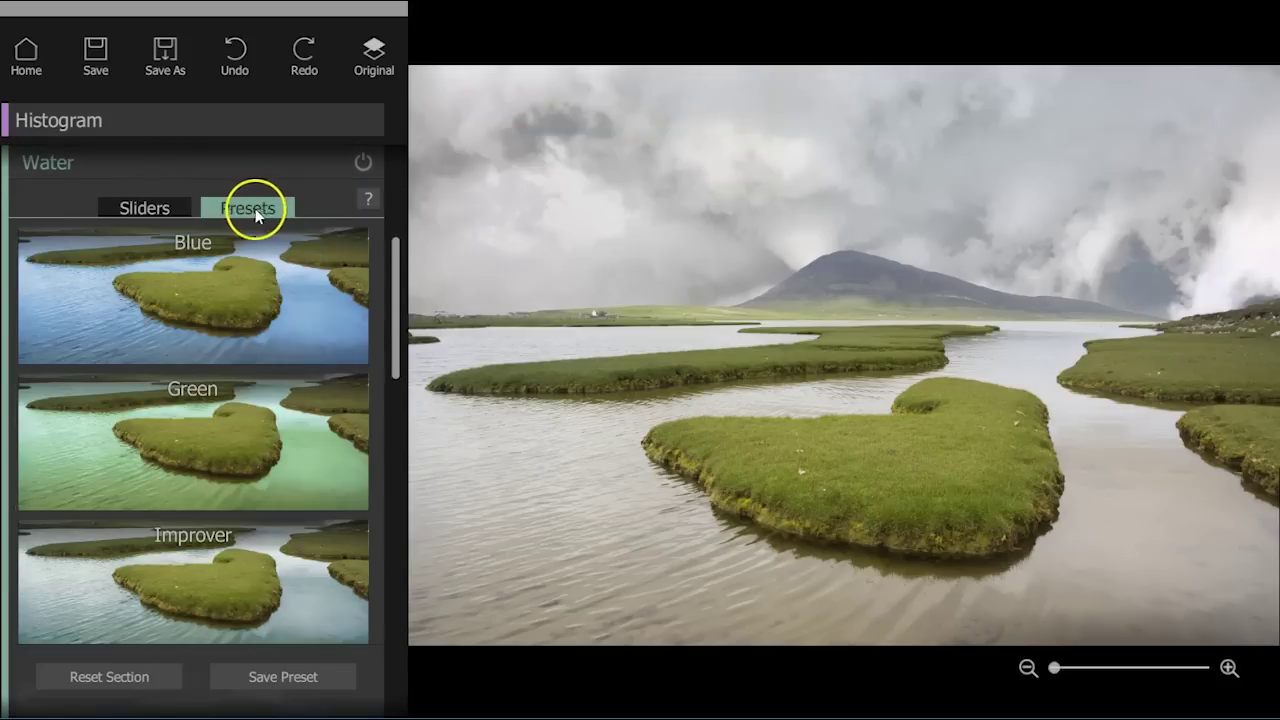
pyautogui.moveTo(395, 280)
pyautogui.mouseDown()
pyautogui.moveTo(394, 395)
pyautogui.moveTo(400, 356)
pyautogui.moveTo(338, 245)
pyautogui.mouseUp()
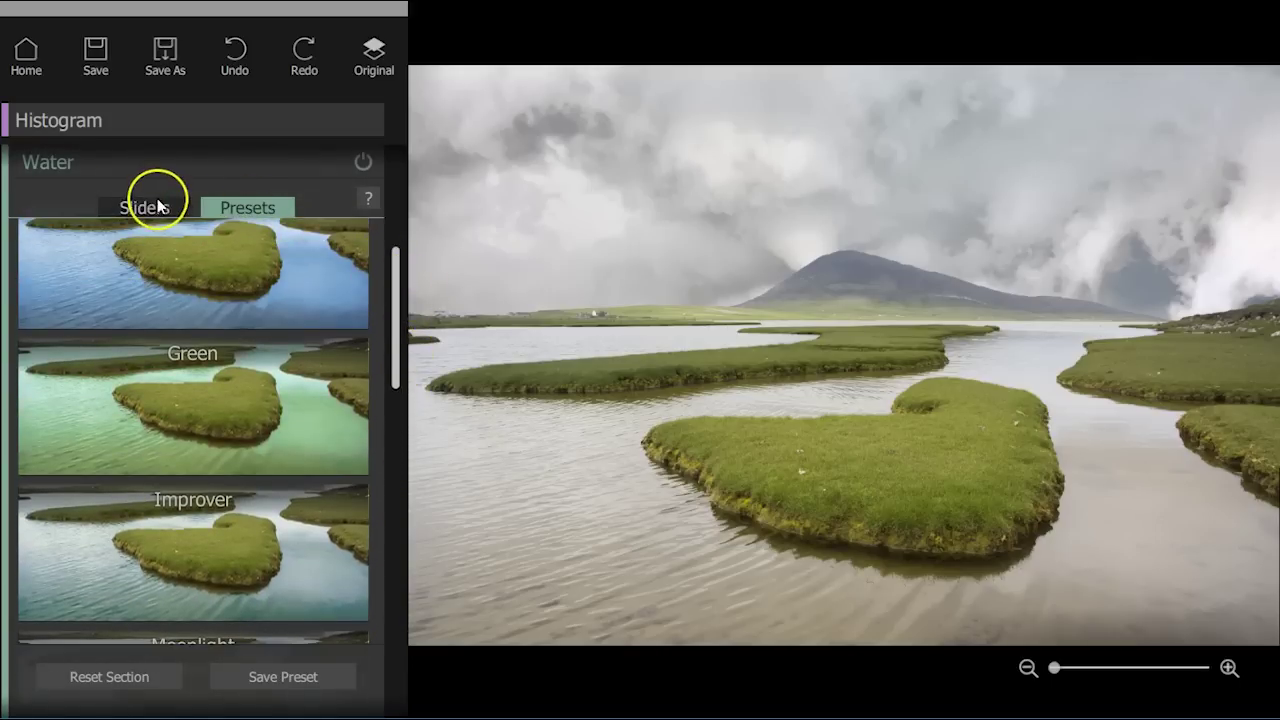
pyautogui.click(150, 207)
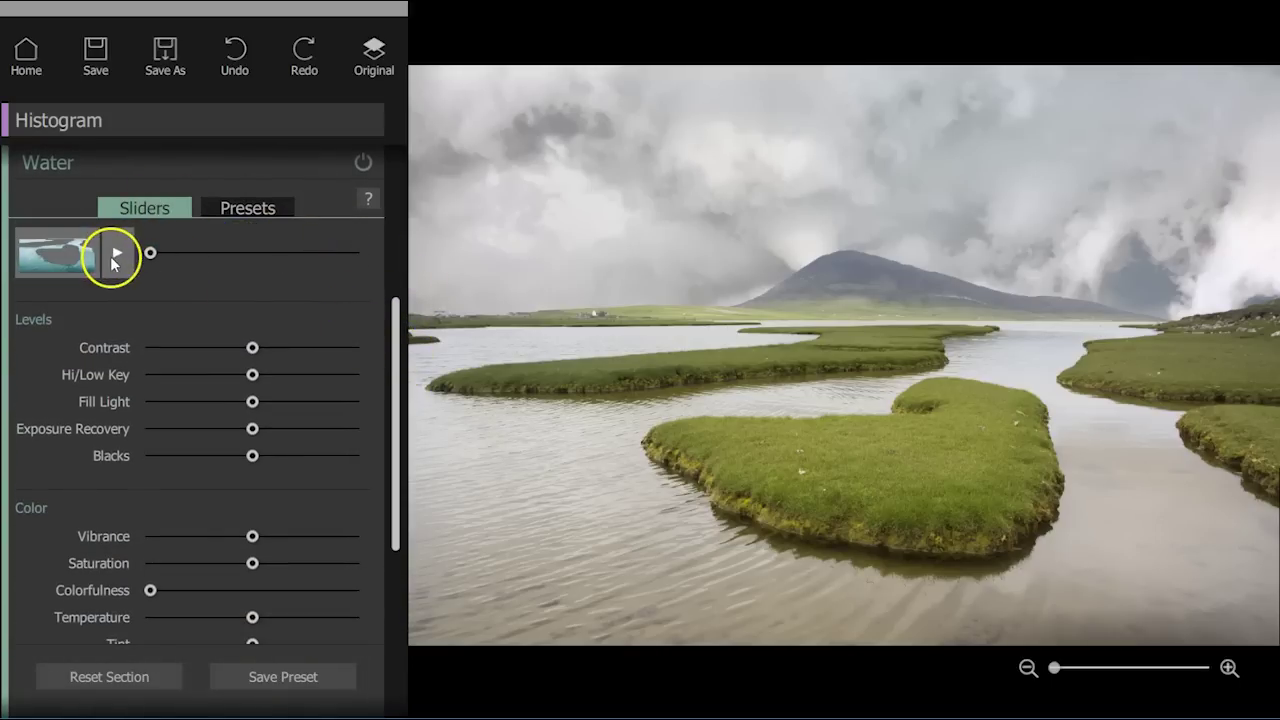
pyautogui.click(111, 256)
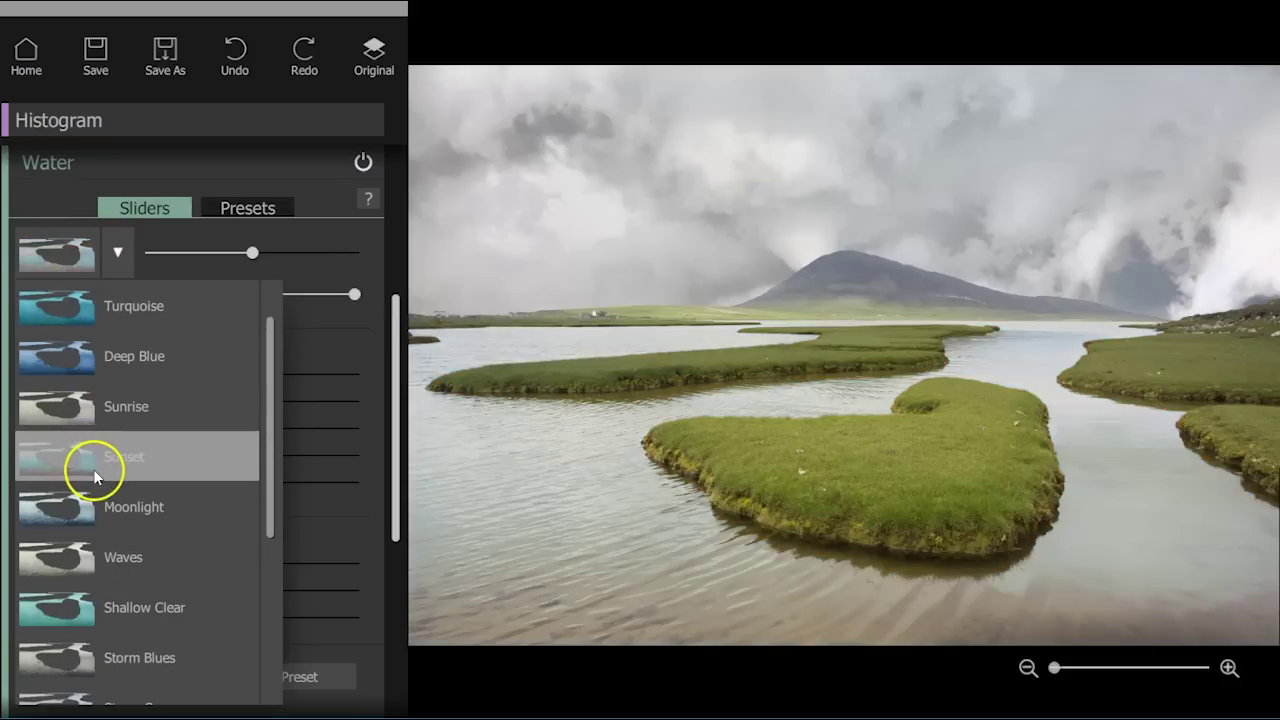
# - Apply Deep Blue water at about 0.26 strength, style contrast about 0.77, and darker blacks
pyautogui.click(140, 366)
pyautogui.moveTo(255, 258)
pyautogui.mouseDown()
pyautogui.moveTo(198, 253)
pyautogui.moveTo(232, 259)
pyautogui.moveTo(207, 260)
pyautogui.mouseUp()
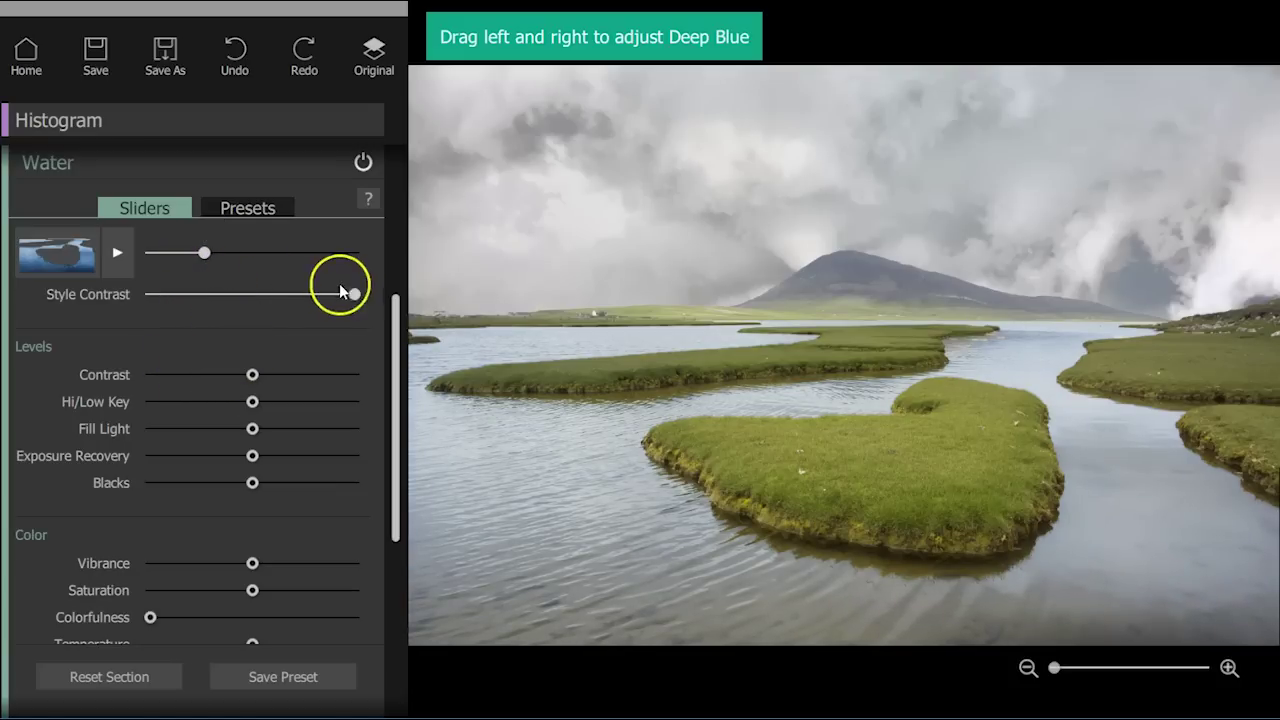
pyautogui.moveTo(358, 294)
pyautogui.mouseDown()
pyautogui.moveTo(249, 303)
pyautogui.moveTo(305, 297)
pyautogui.mouseUp()
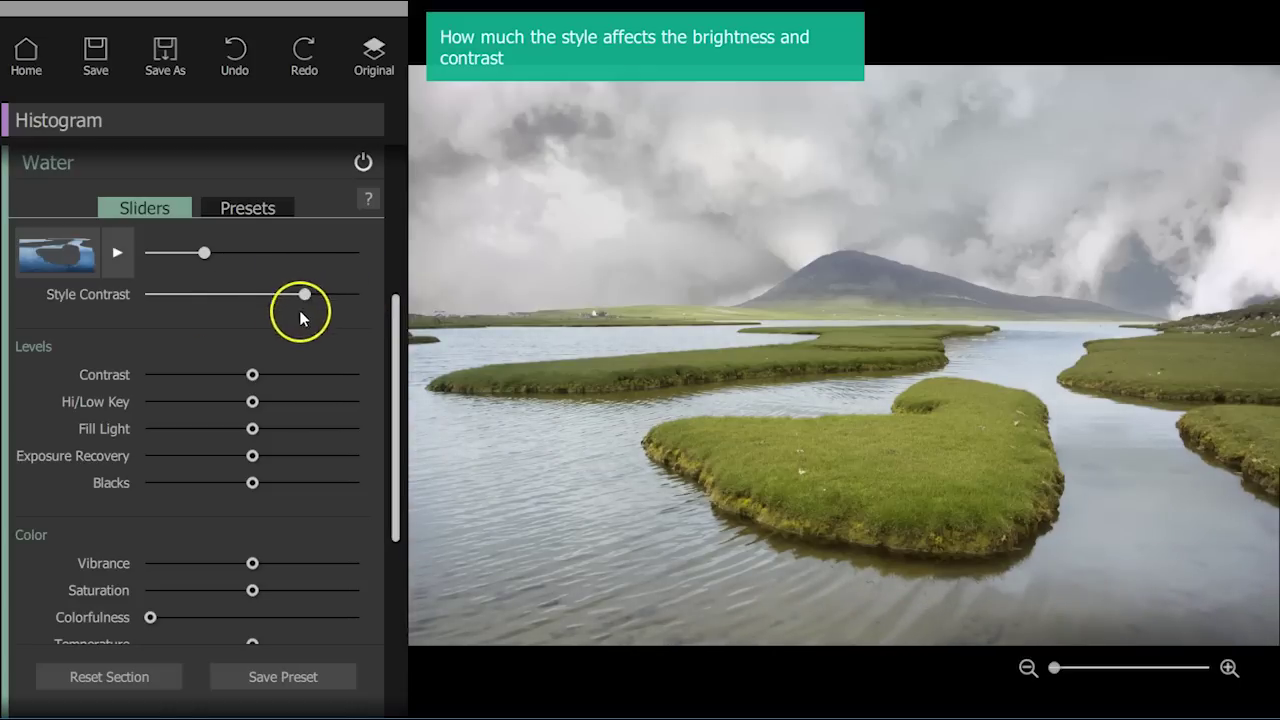
pyautogui.moveTo(252, 374); pyautogui.dragTo(286, 374)
pyautogui.moveTo(252, 483); pyautogui.dragTo(269, 485)
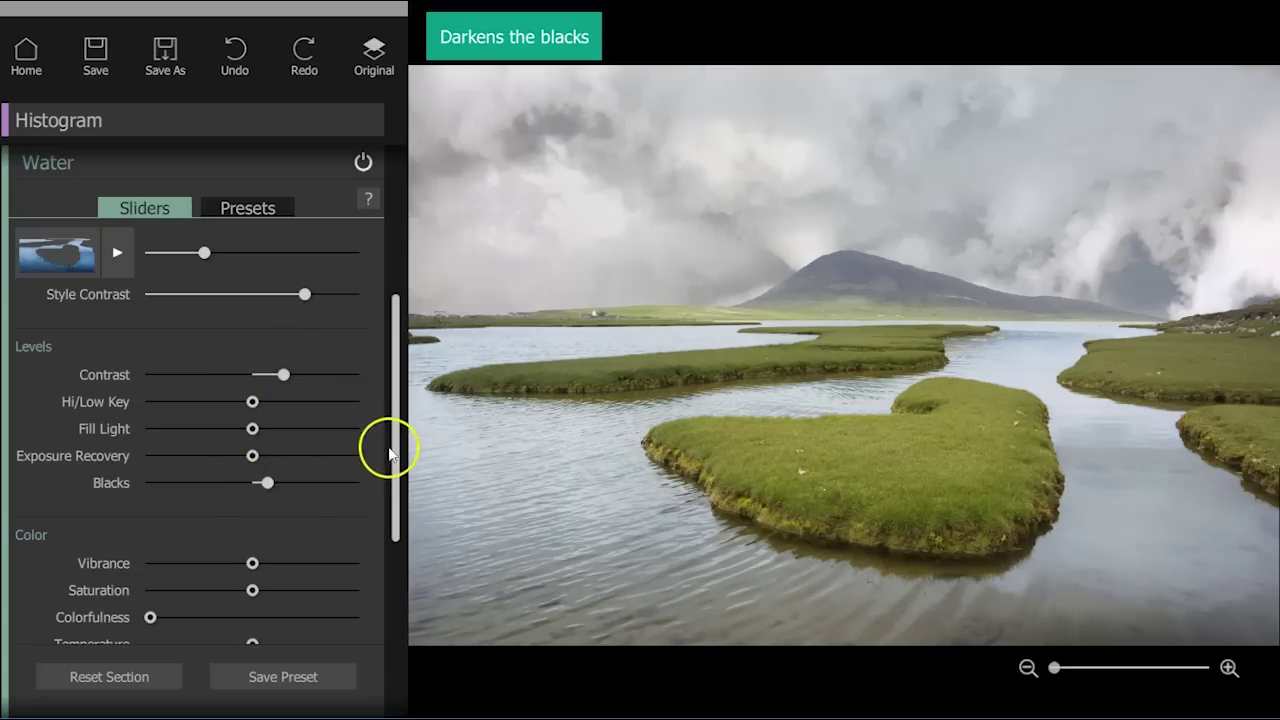
# - Review the water sliders and presets, then collapse the Water section
pyautogui.moveTo(400, 445); pyautogui.dragTo(398, 525)
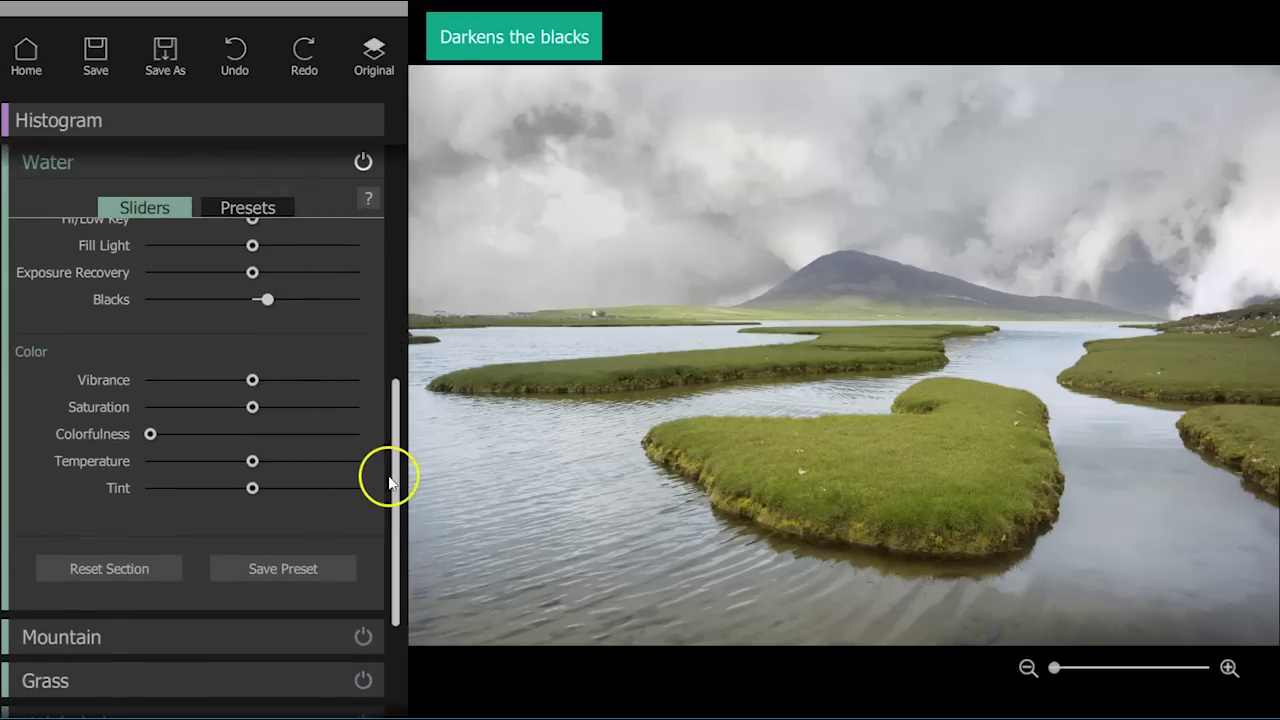
pyautogui.moveTo(394, 480); pyautogui.dragTo(391, 394)
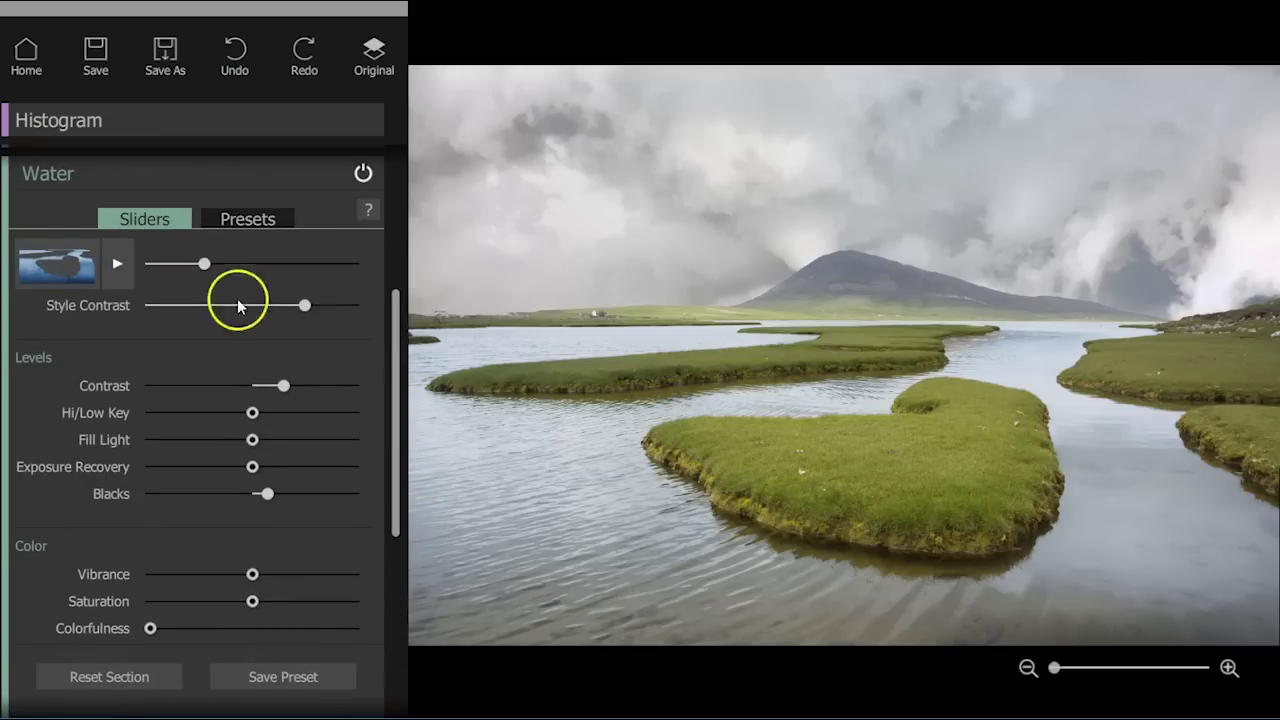
pyautogui.click(247, 218)
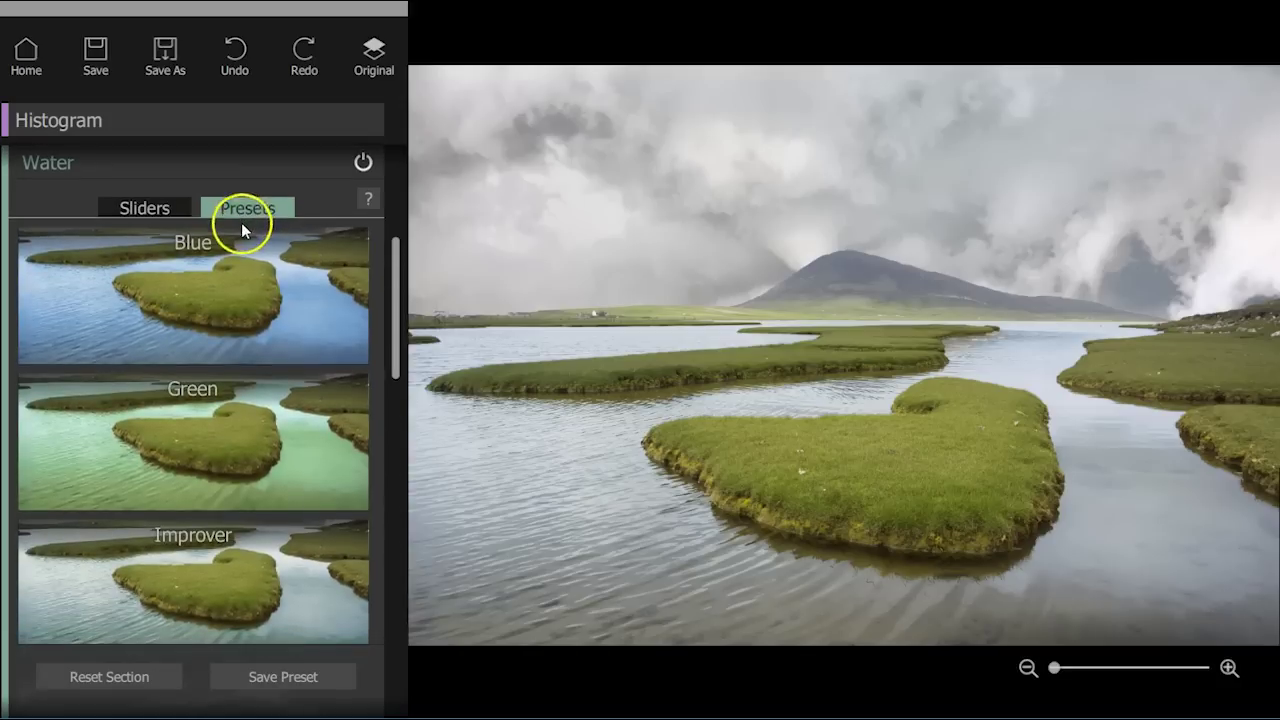
pyautogui.click(150, 207)
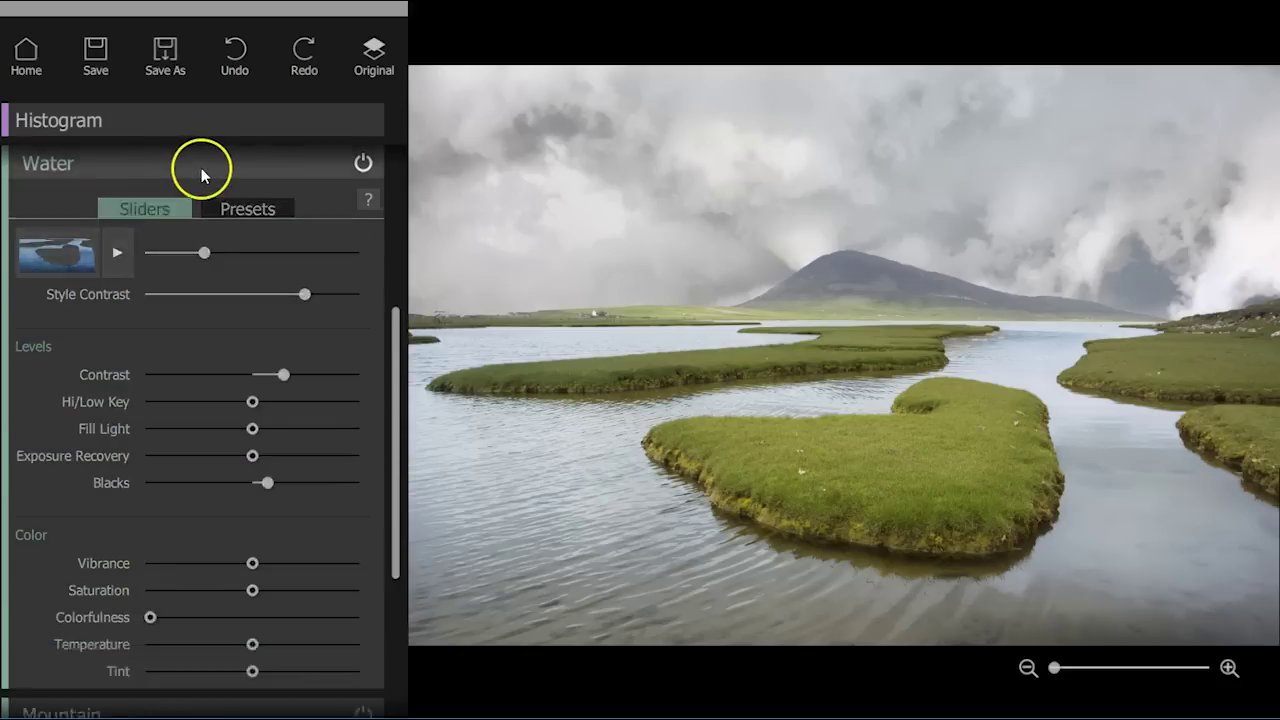
pyautogui.click(200, 163)
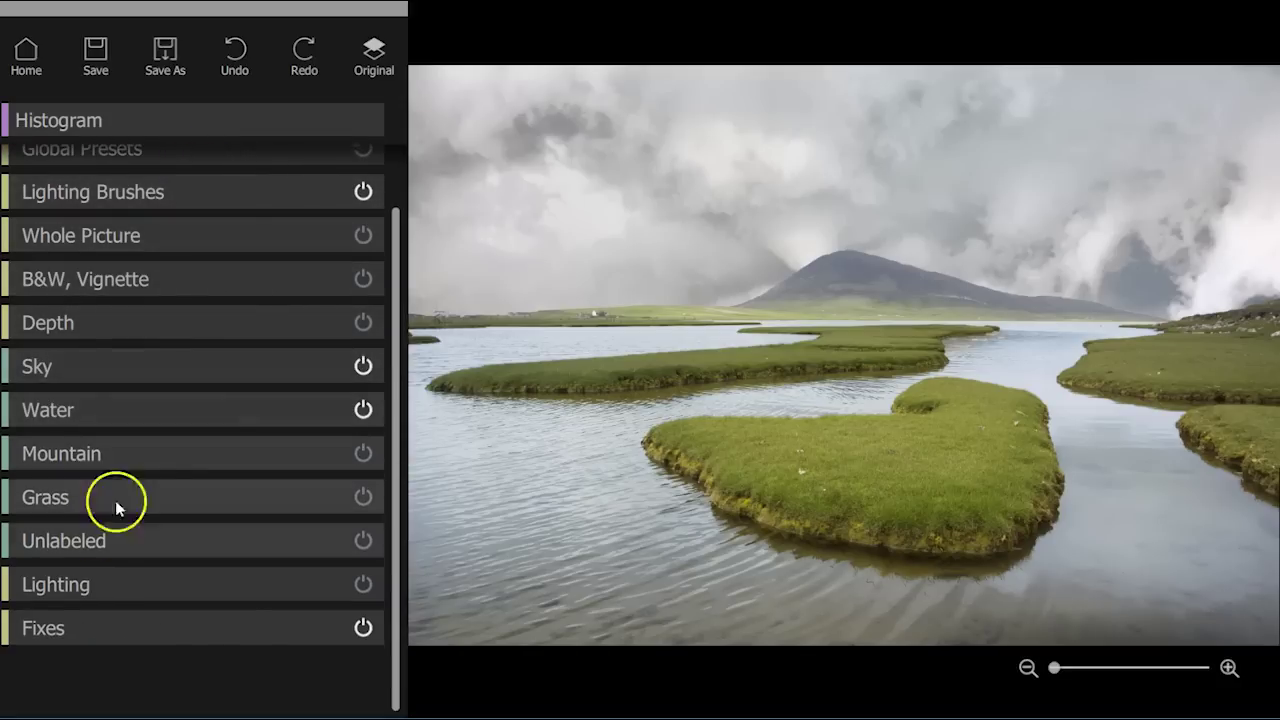
# - Open the Grass section's presets and apply the Improver look
pyautogui.click(150, 497)
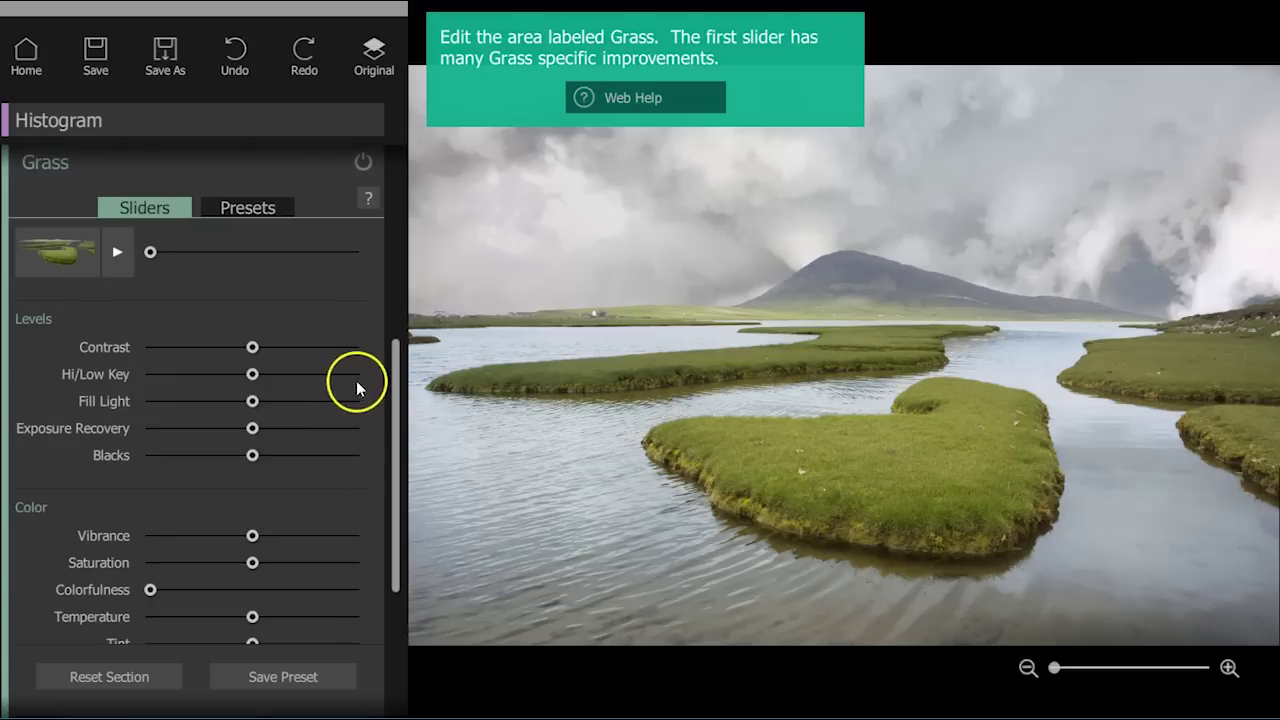
pyautogui.click(265, 210)
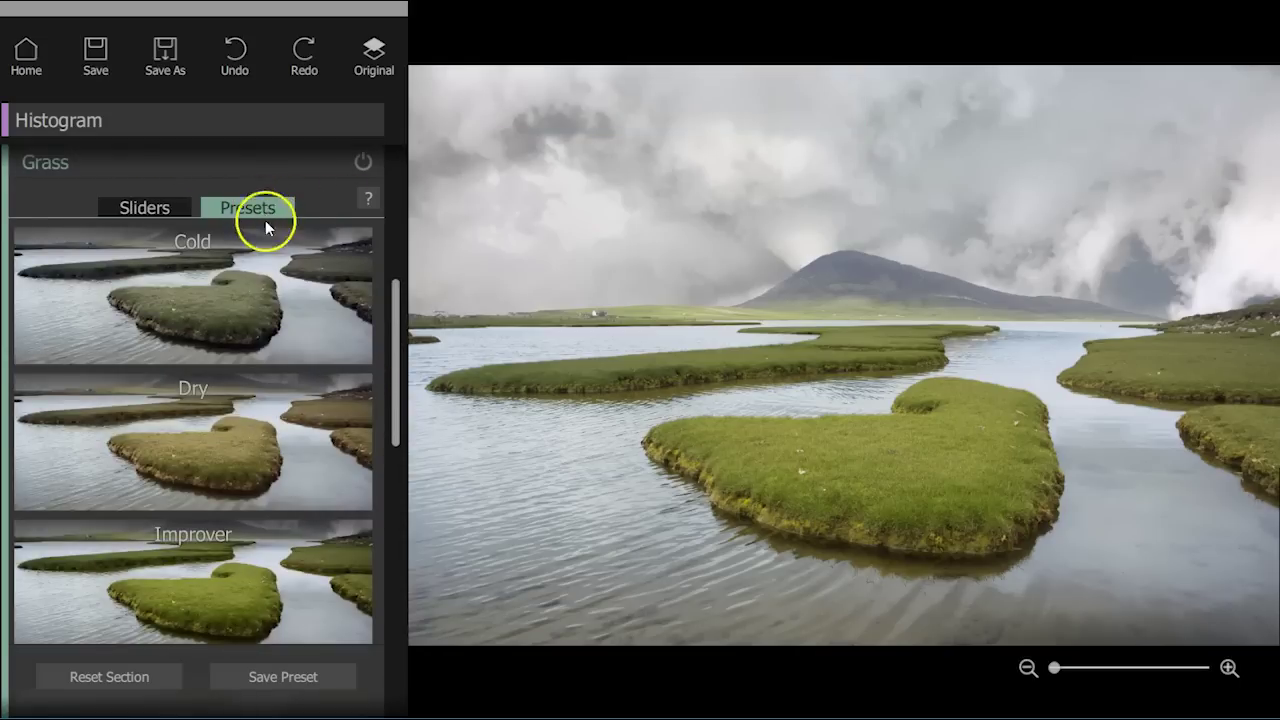
pyautogui.moveTo(395, 337); pyautogui.dragTo(391, 414)
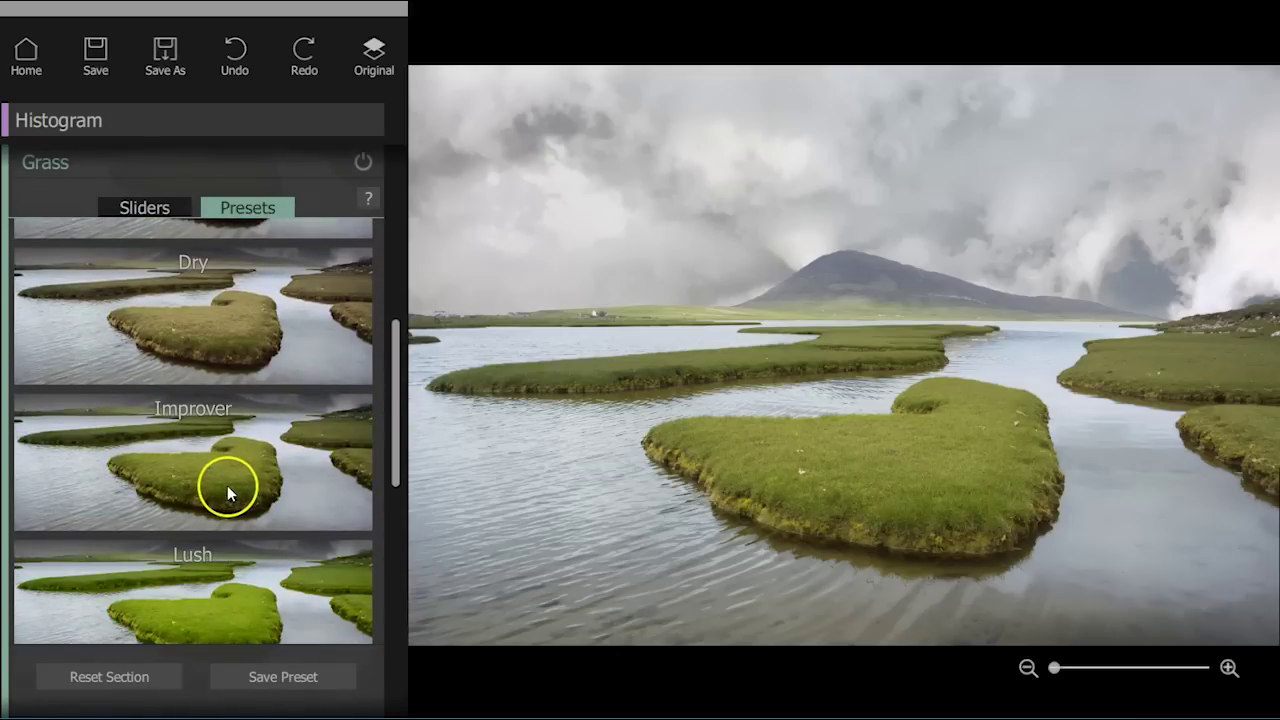
pyautogui.click(225, 485)
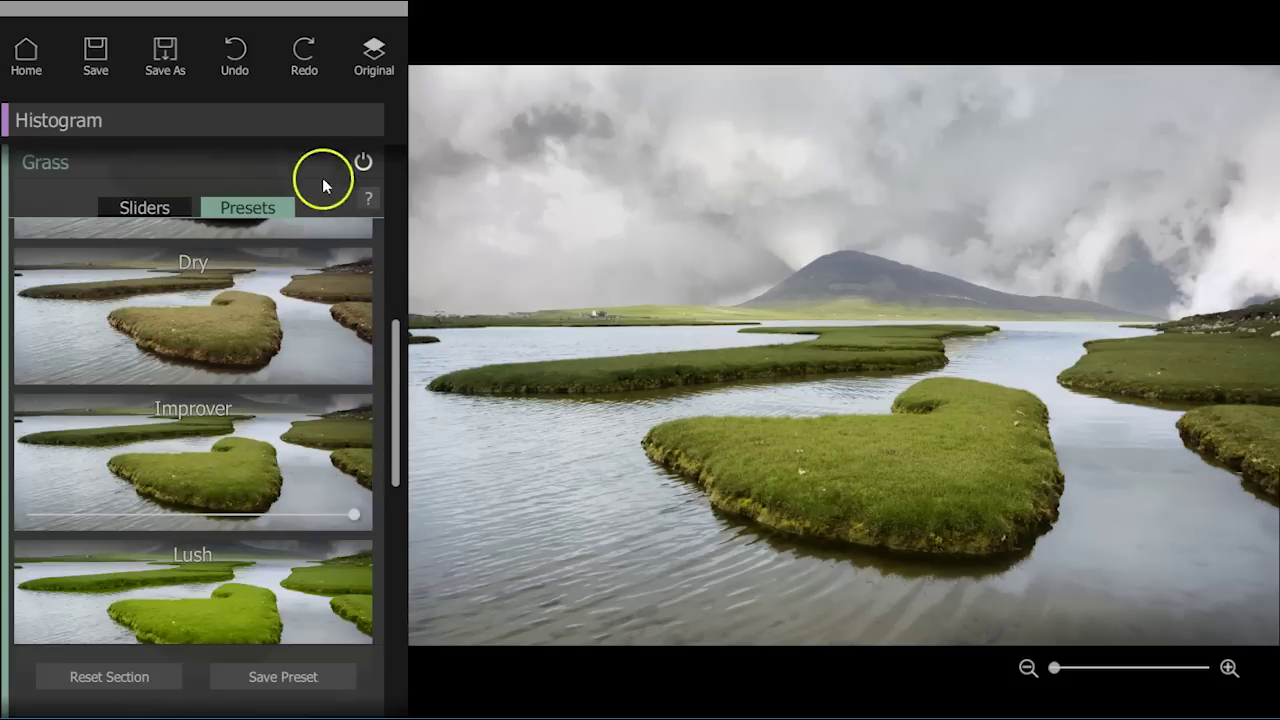
# - Toggle the grass adjustment and the Original view to compare the edit with the unedited photo
pyautogui.click(363, 163)
pyautogui.click(363, 165)
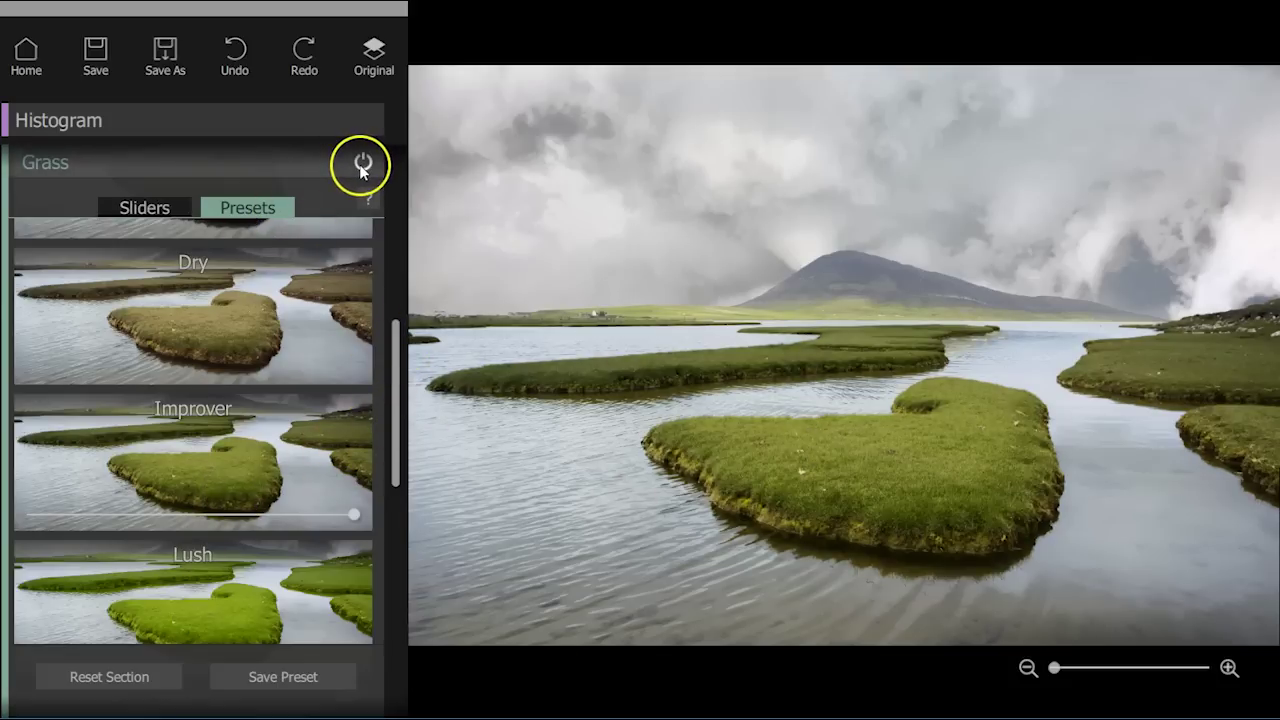
pyautogui.click(363, 165)
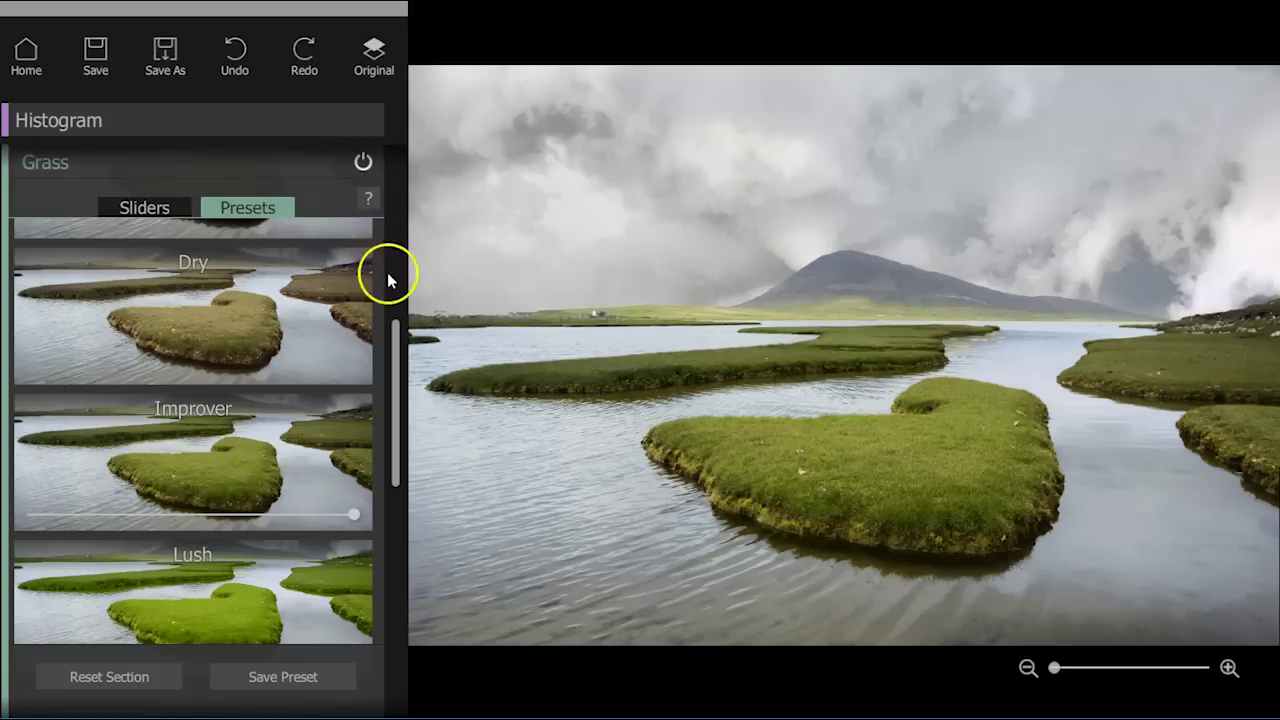
pyautogui.click(374, 68)
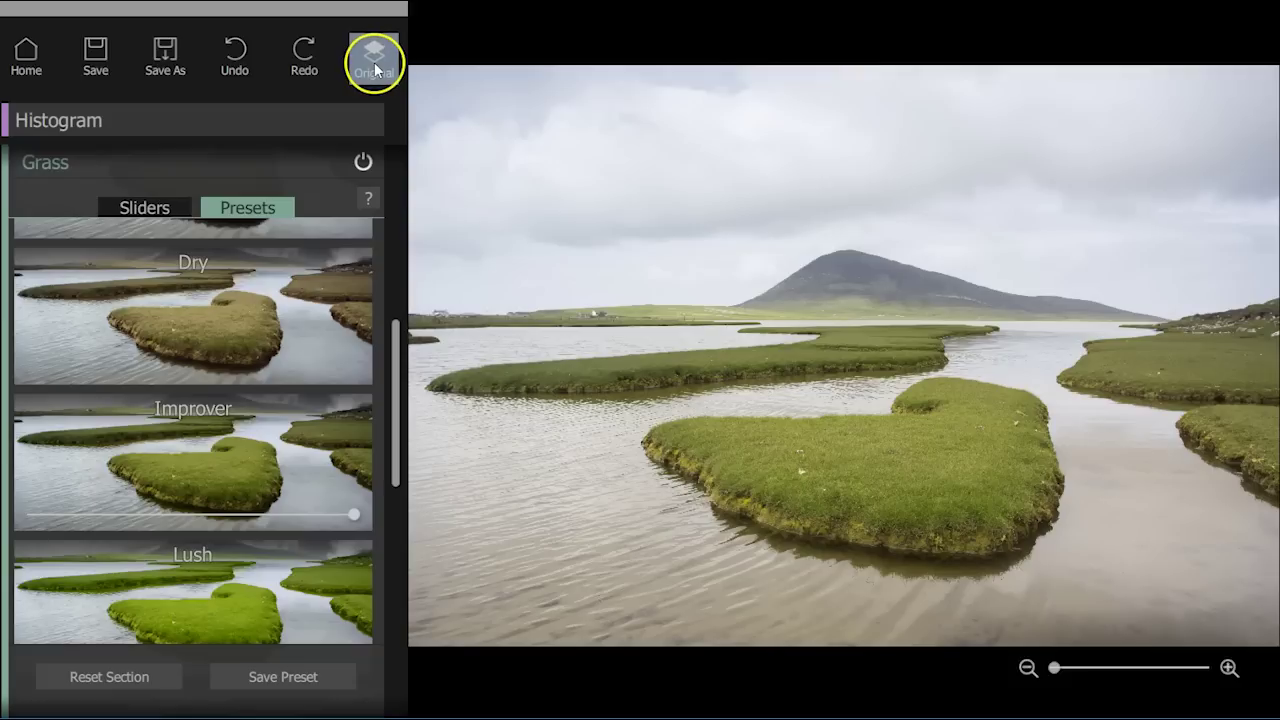
pyautogui.click(371, 71)
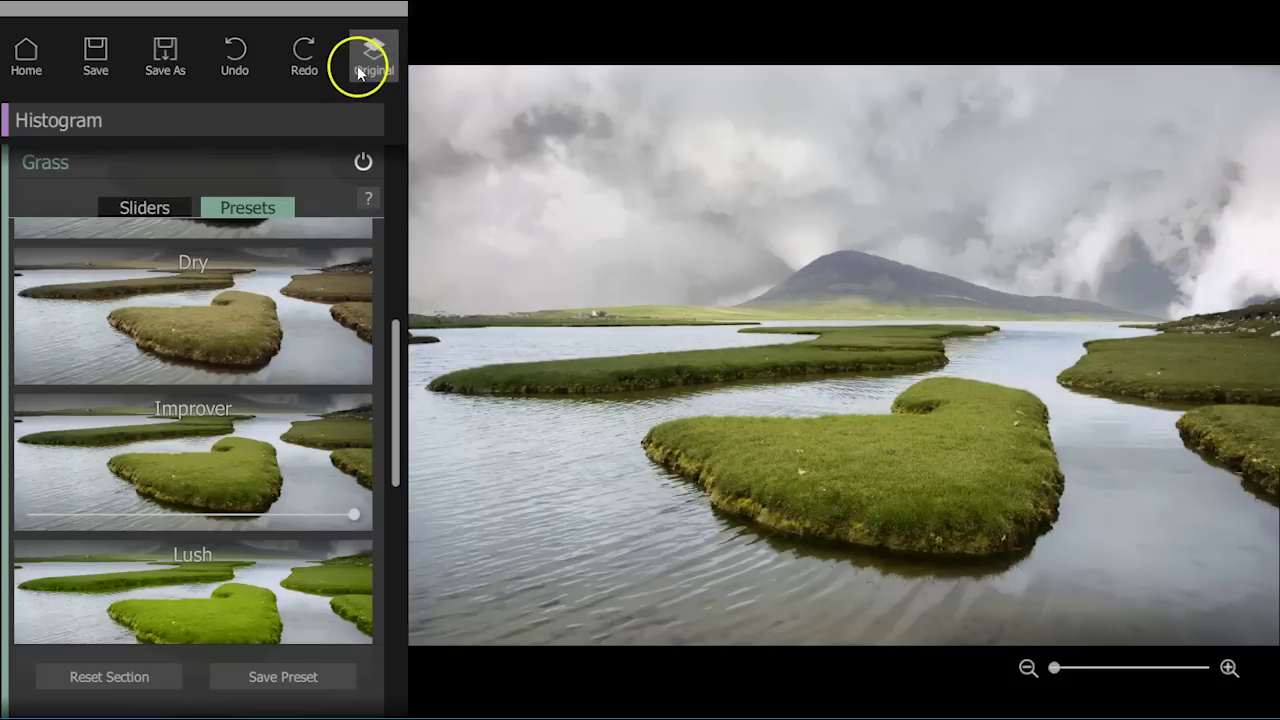
pyautogui.click(357, 66)
pyautogui.click(350, 75)
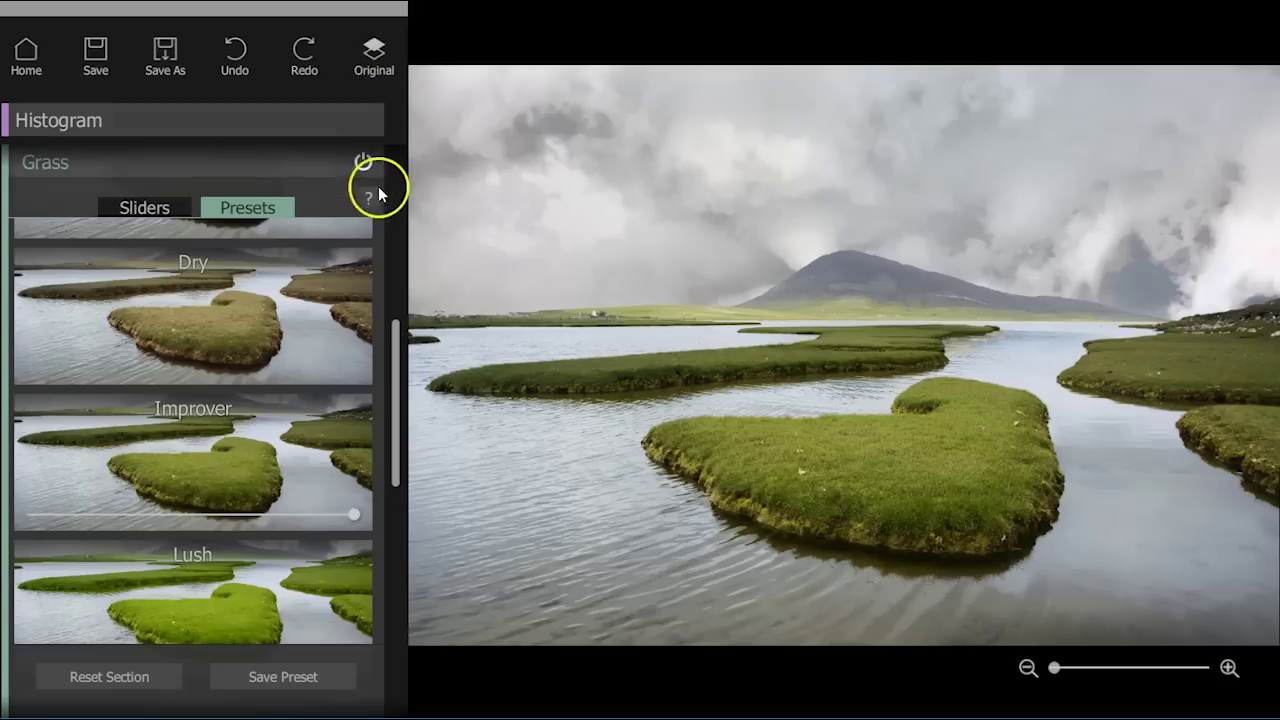
# - Zoom into the channel near the far grass island and show the labelled area overlay
pyautogui.moveTo(1051, 667); pyautogui.dragTo(1147, 677)
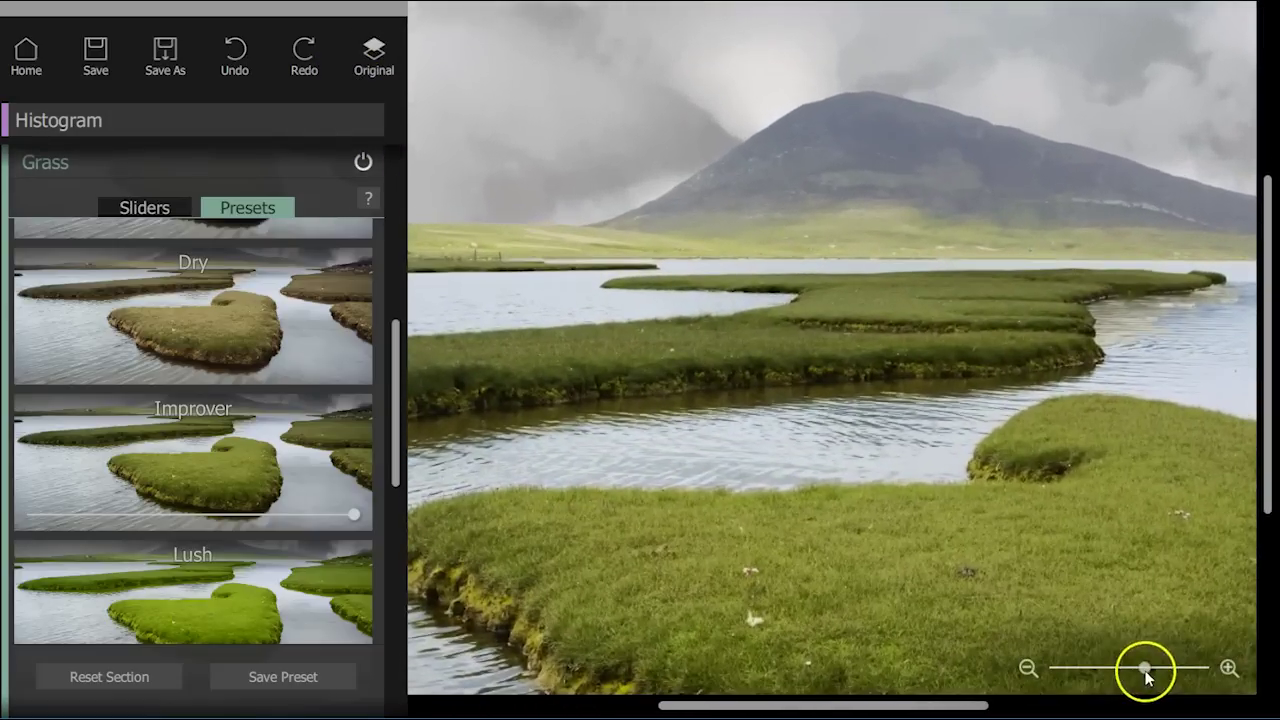
pyautogui.moveTo(1218, 466); pyautogui.dragTo(985, 545)
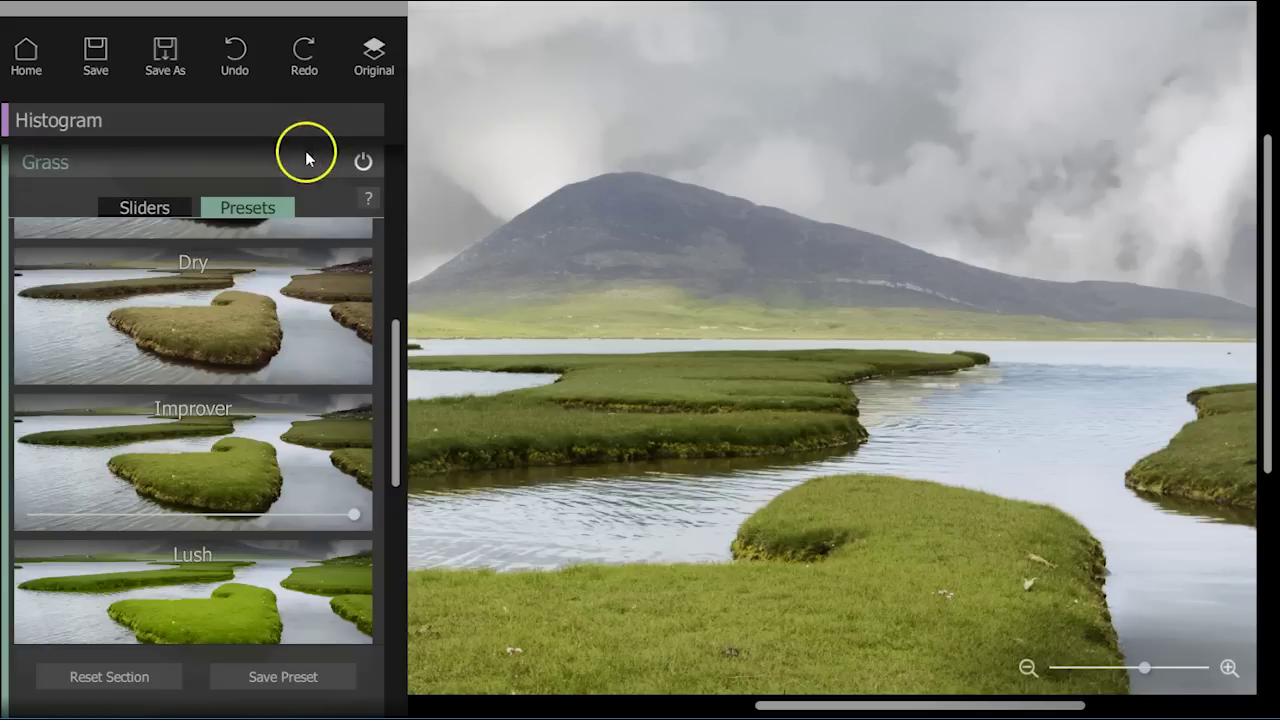
pyautogui.click(275, 163)
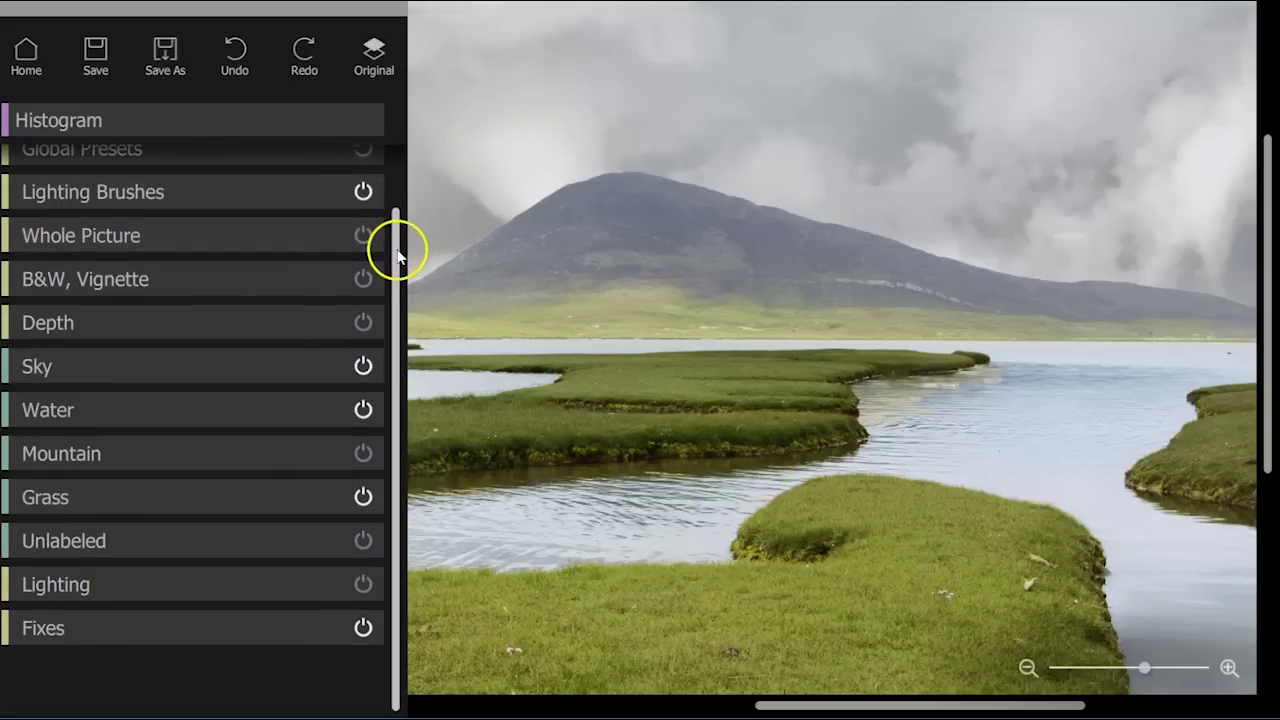
pyautogui.moveTo(397, 249); pyautogui.dragTo(415, 167)
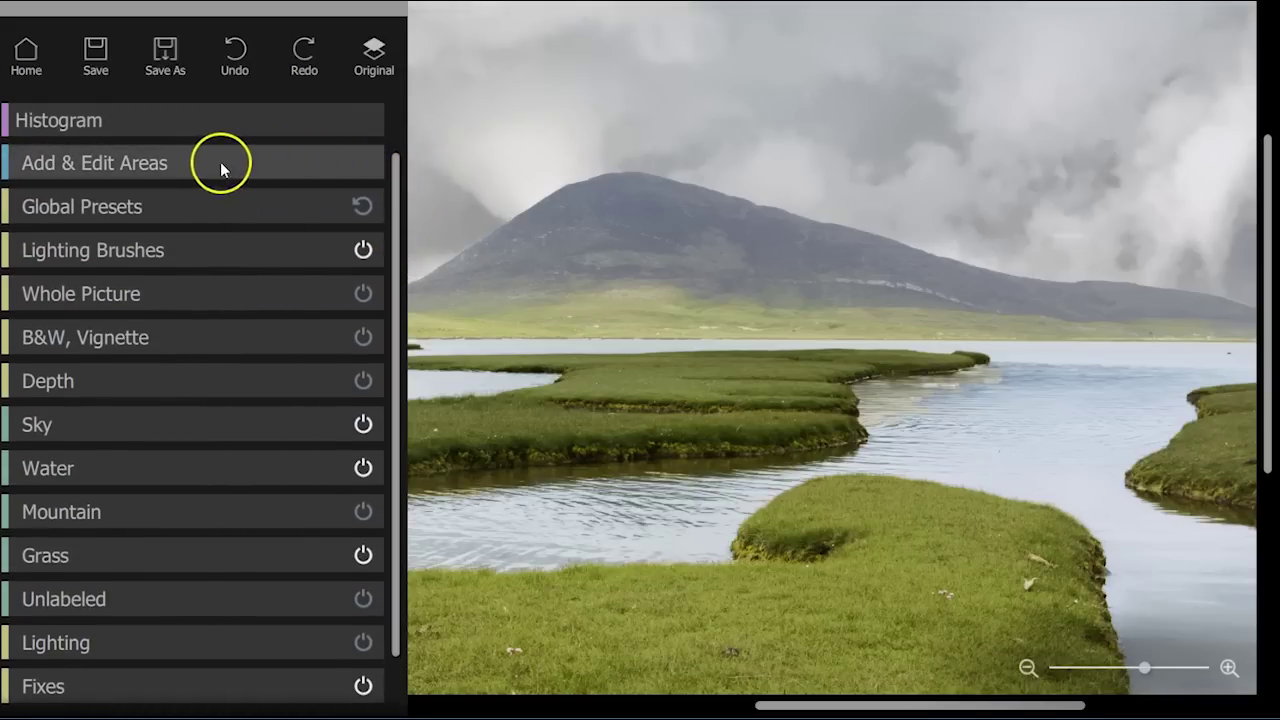
pyautogui.click(165, 168)
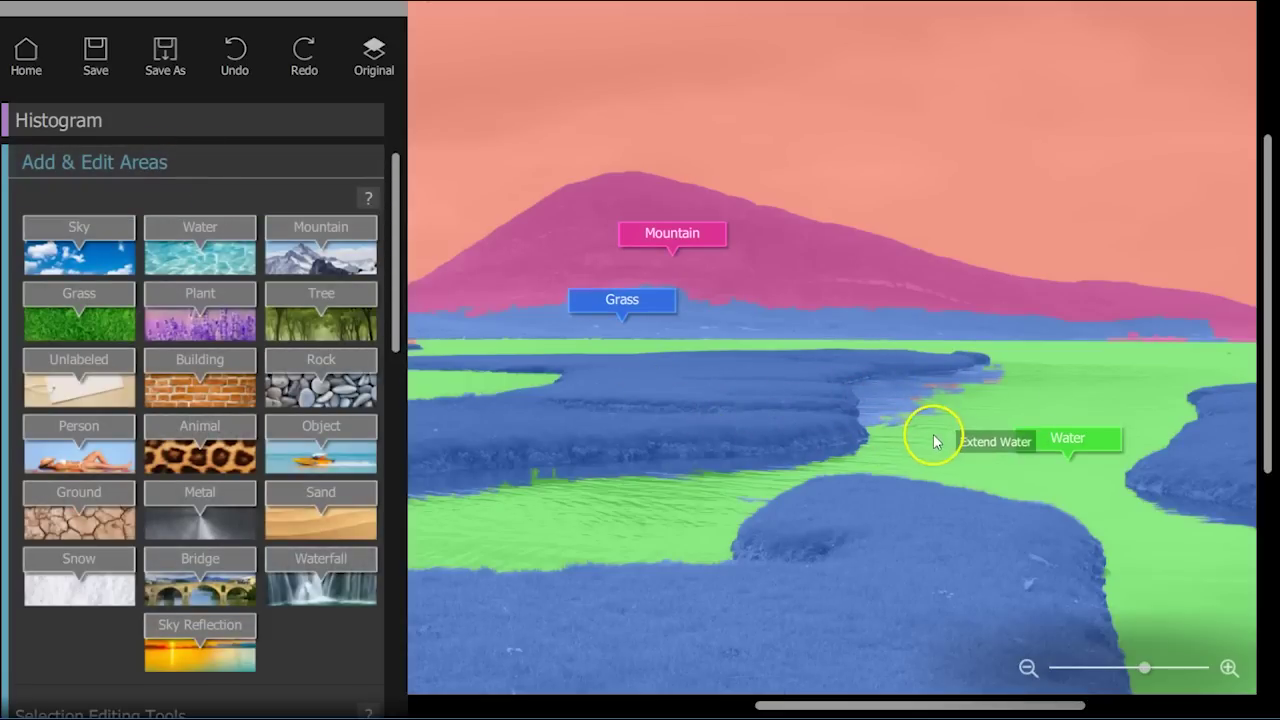
# - Extend the Water area along the channel to the far island's edge, then hide the overlay
pyautogui.moveTo(941, 434)
pyautogui.mouseDown()
pyautogui.moveTo(882, 420)
pyautogui.moveTo(976, 380)
pyautogui.mouseUp()
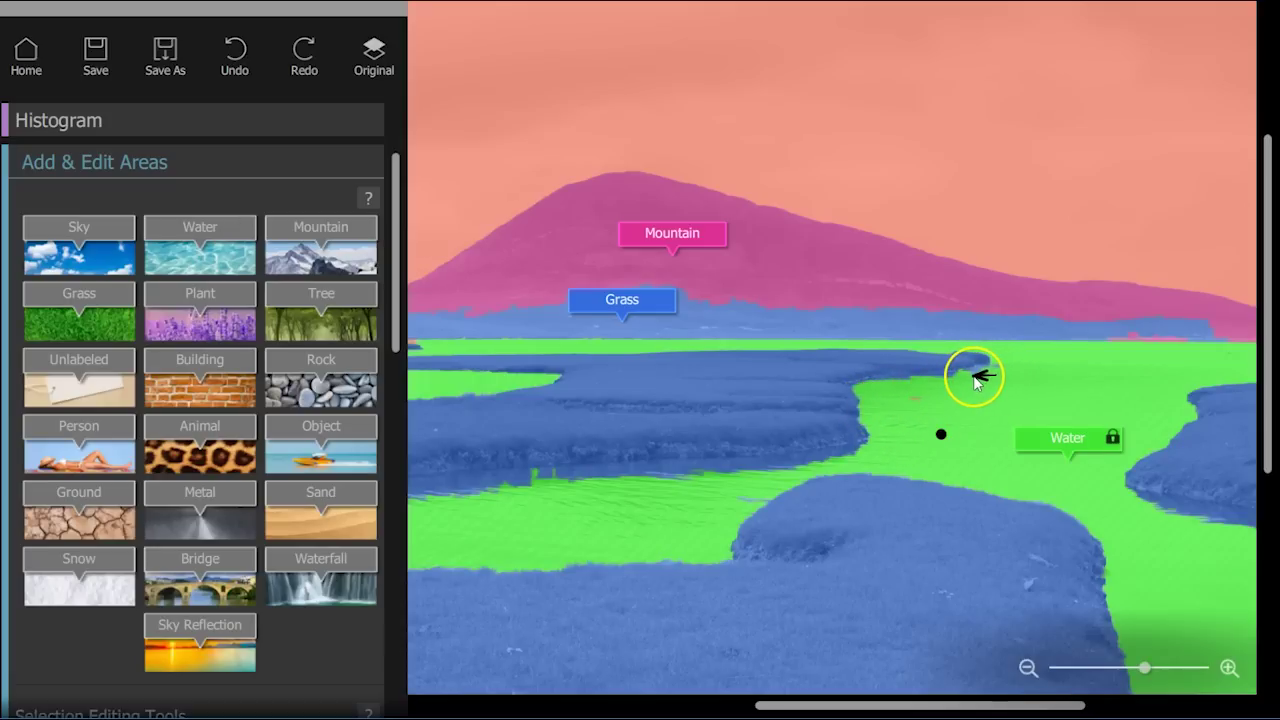
pyautogui.moveTo(982, 378); pyautogui.dragTo(910, 412)
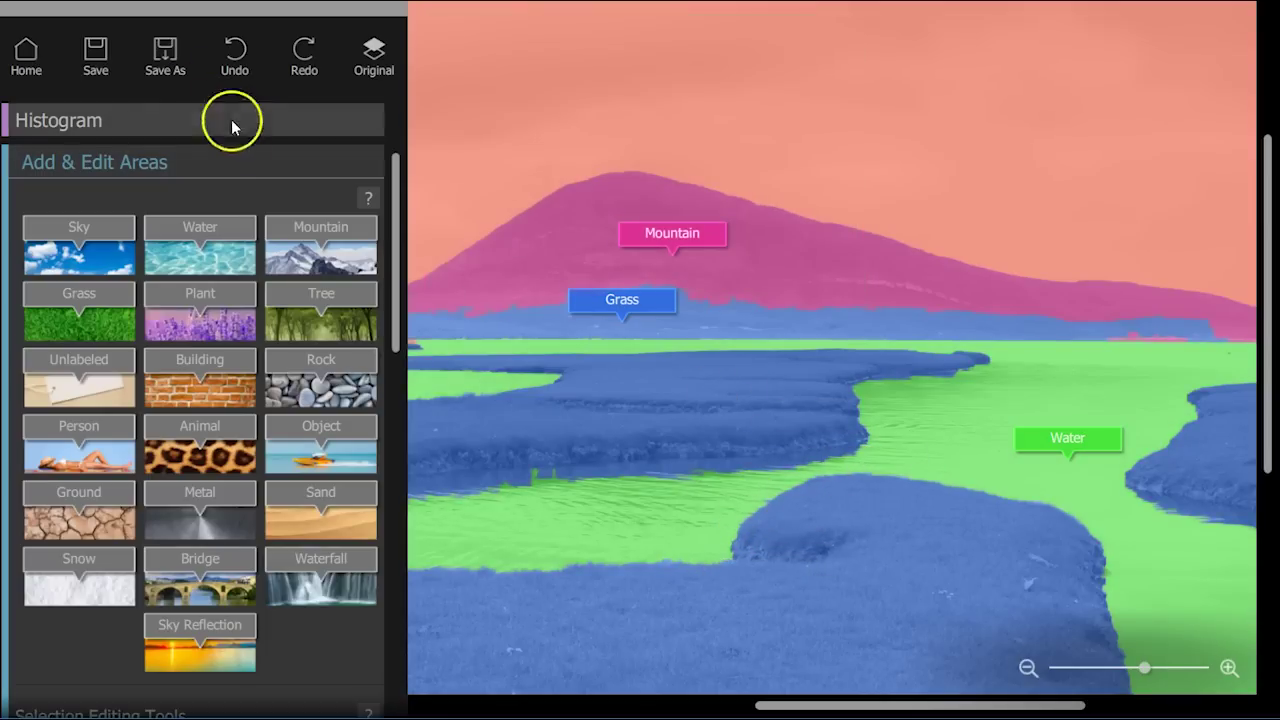
pyautogui.click(241, 162)
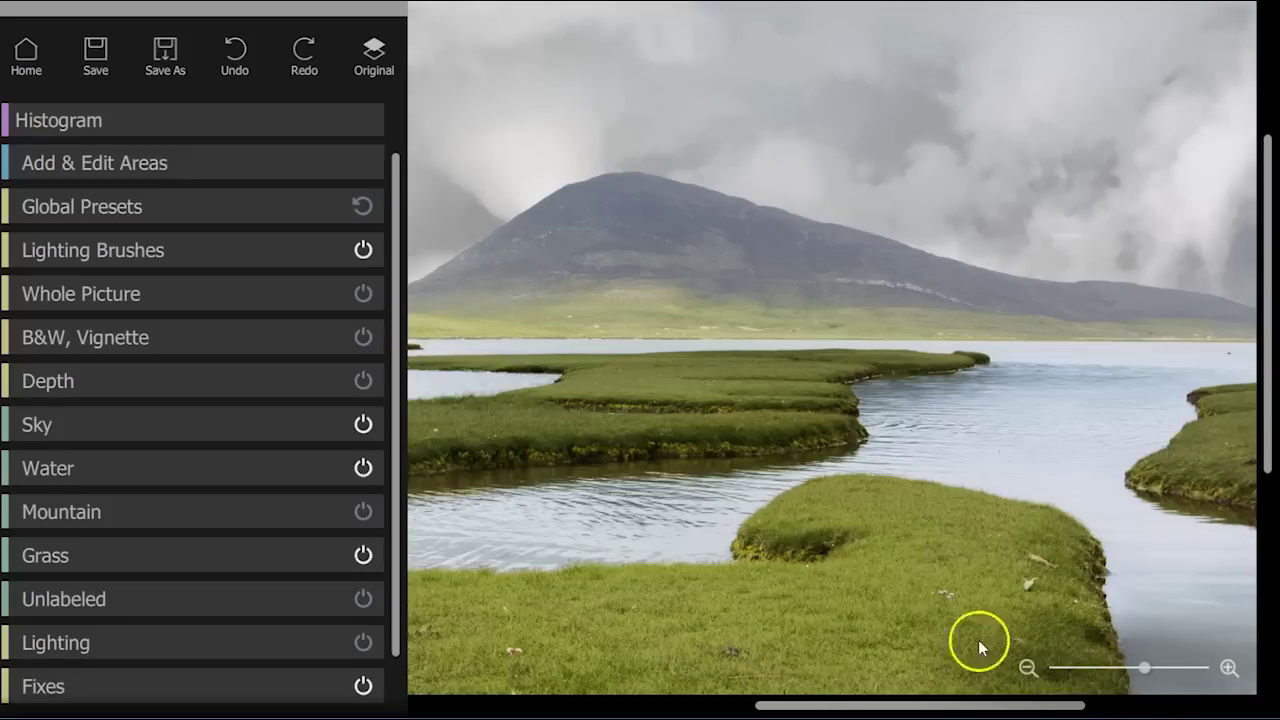
pyautogui.click(1025, 668)
pyautogui.click(1025, 670)
pyautogui.click(1025, 674)
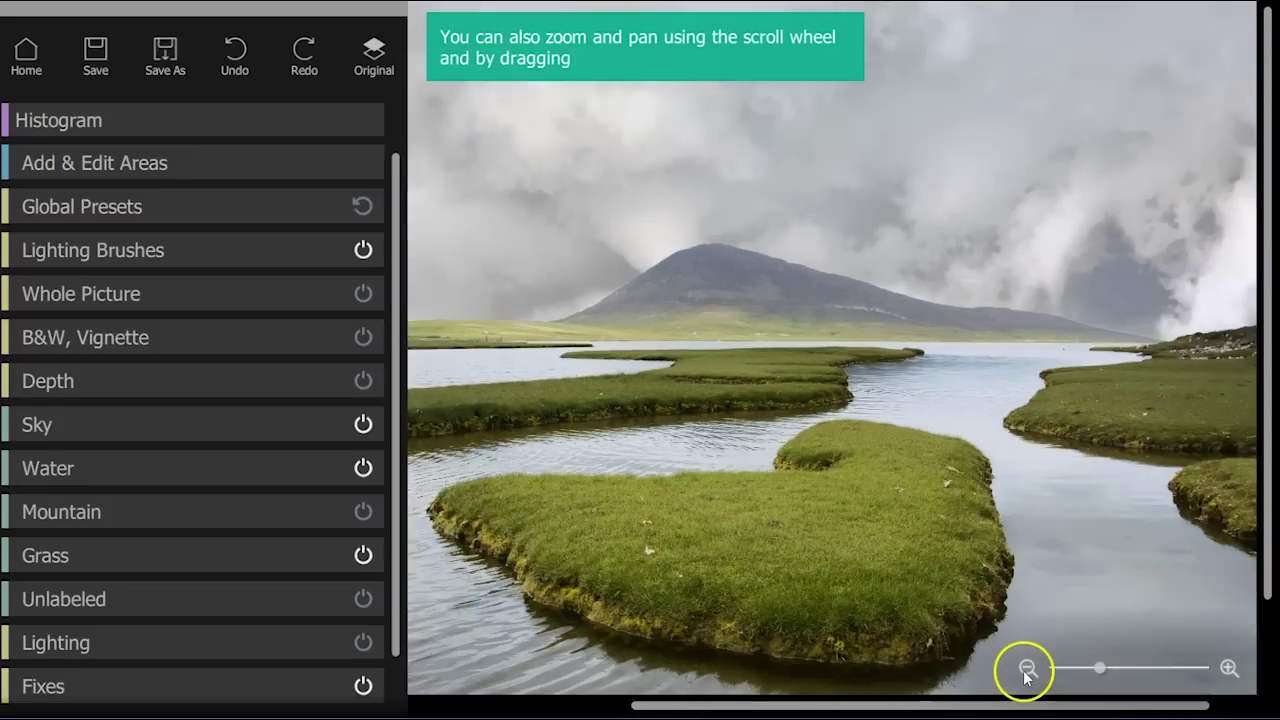
pyautogui.click(1025, 672)
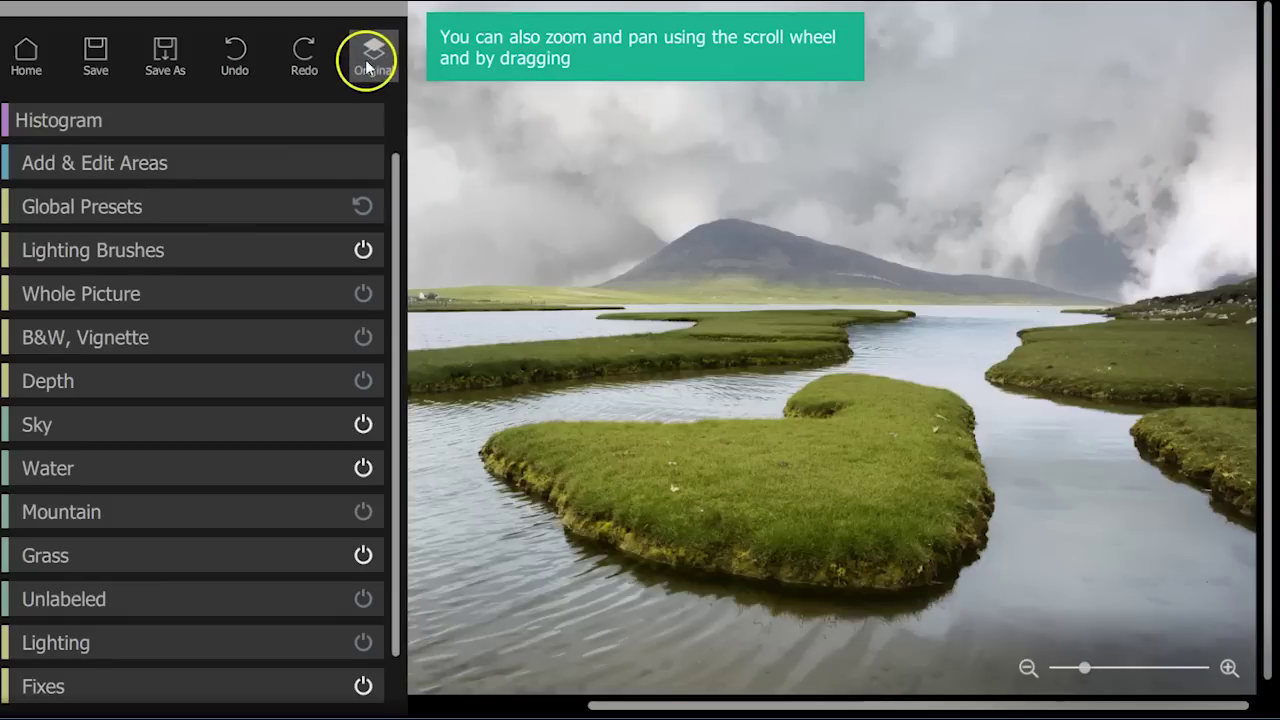
pyautogui.click(366, 64)
pyautogui.click(363, 58)
pyautogui.click(358, 58)
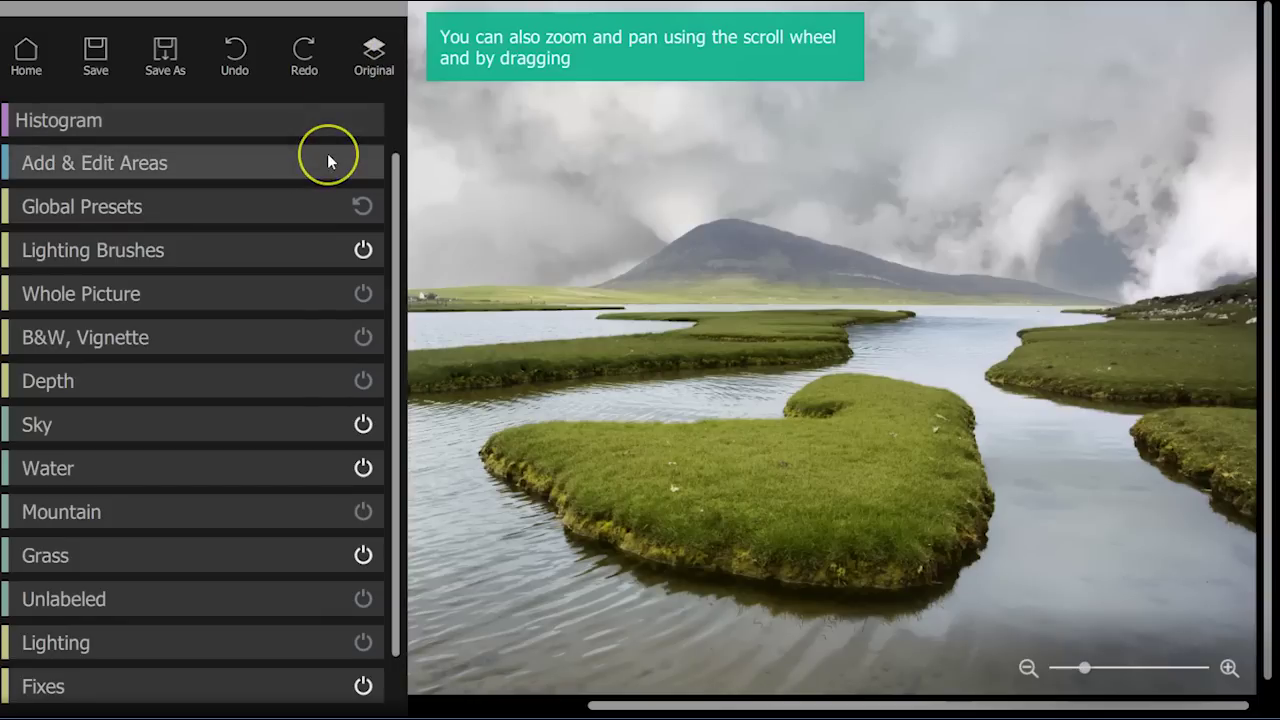